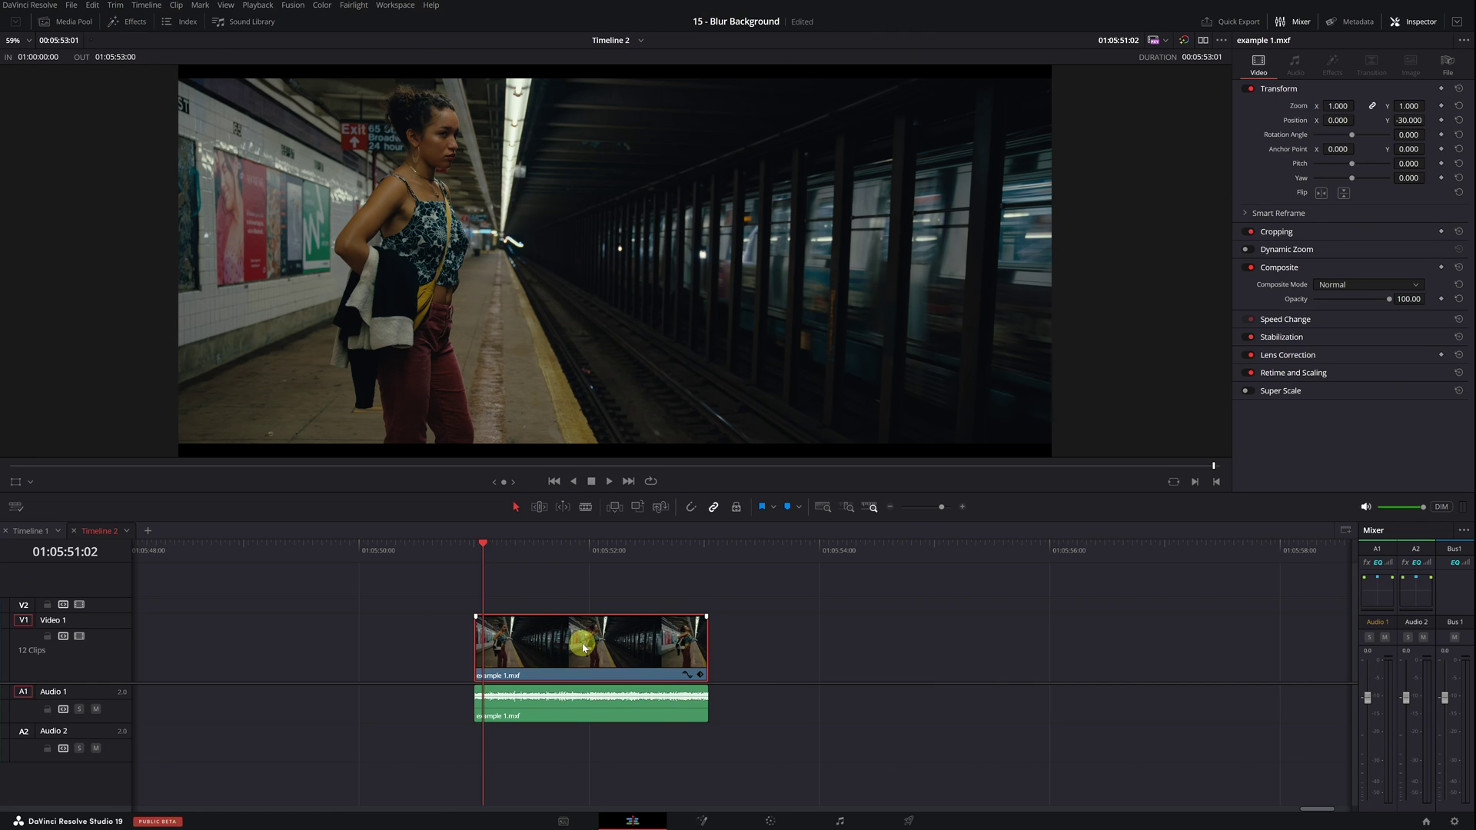
Step: On the Color page, find 'defocus' in Effects and apply Defocus Background to node 01
left_click(769, 820)
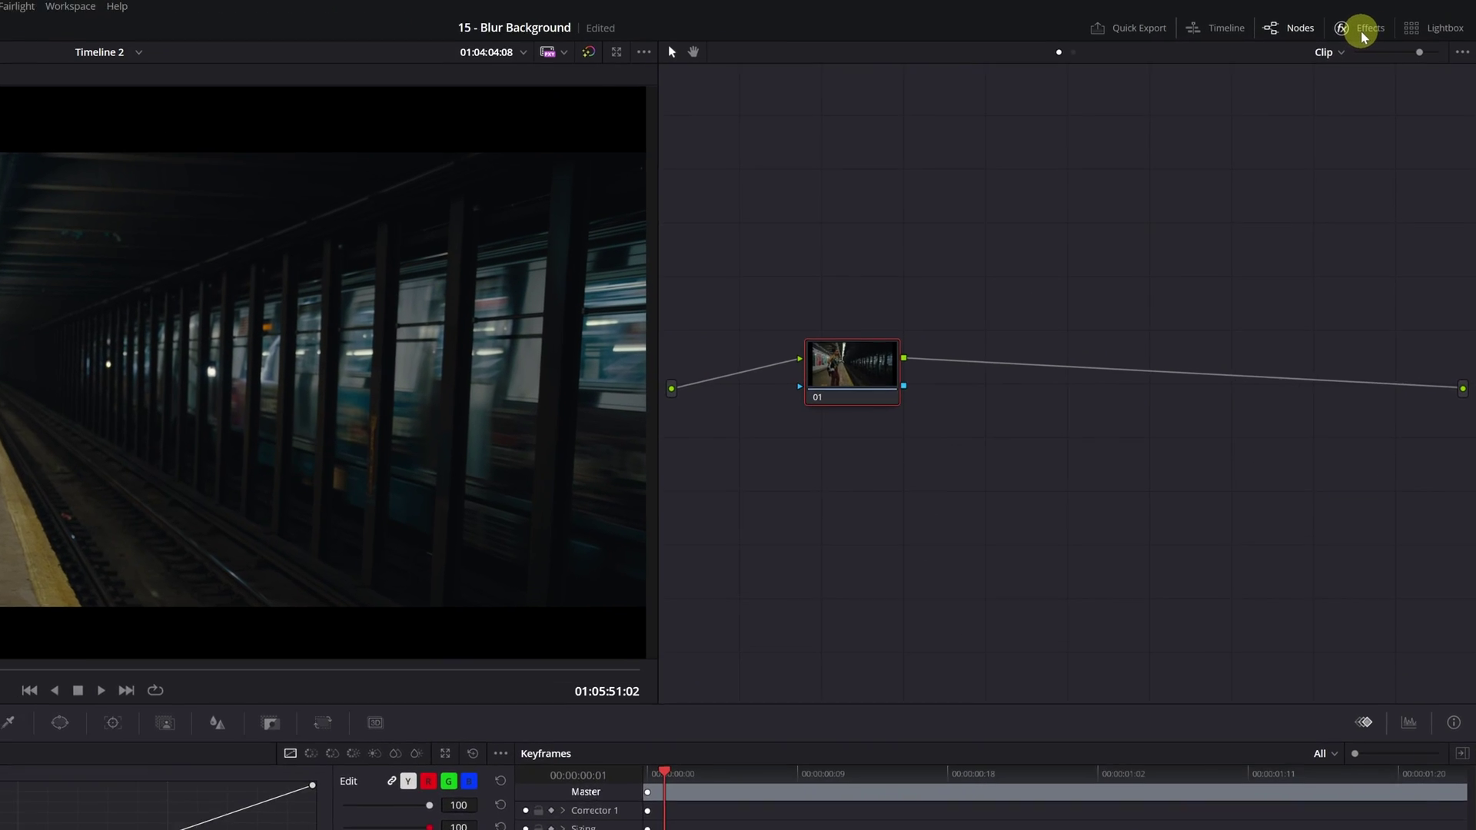
left_click(1379, 27)
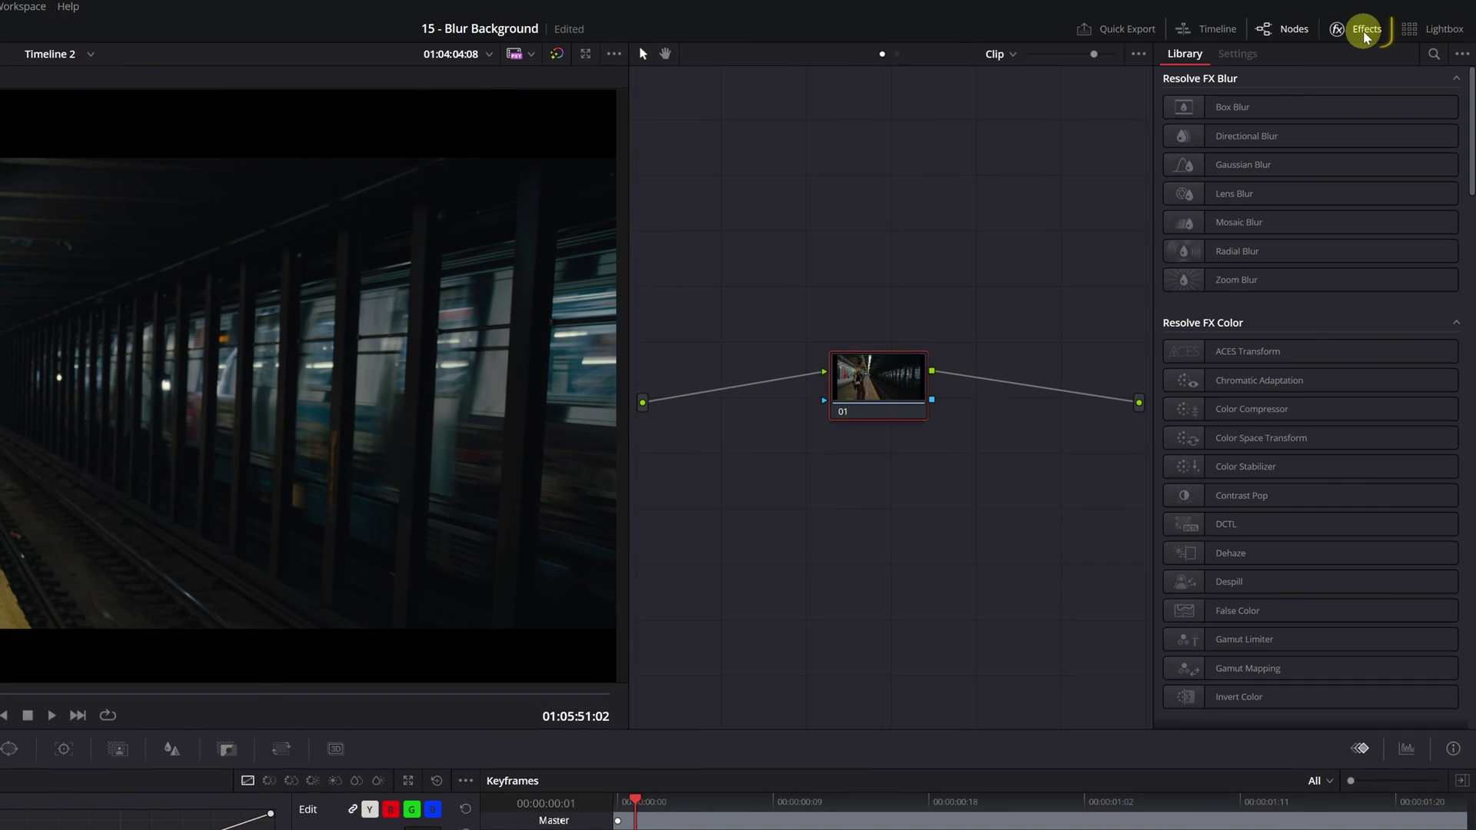
left_click(1434, 56)
left_click(1246, 86)
type("defo")
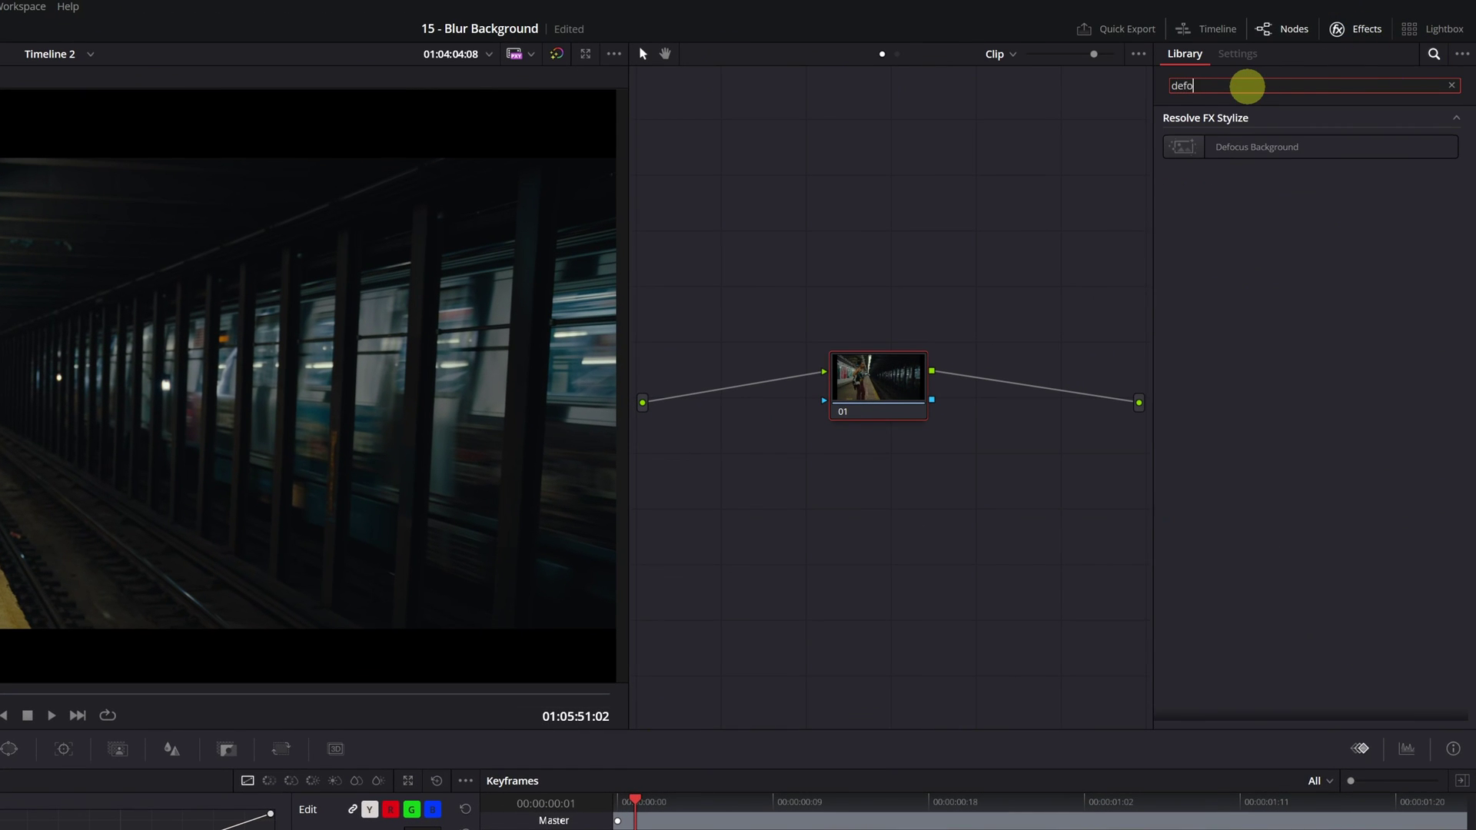
type("cus")
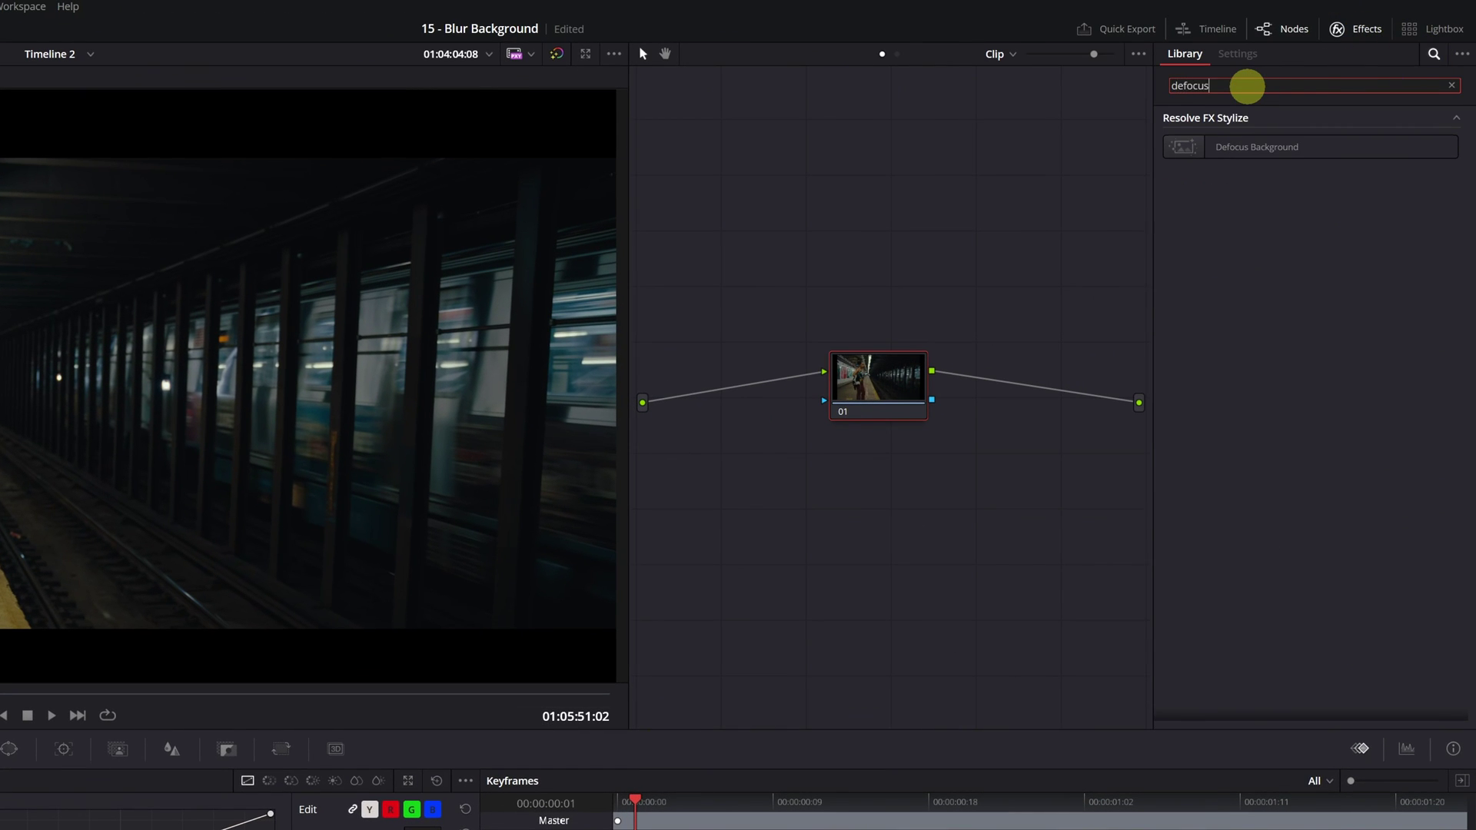
left_click(1246, 157)
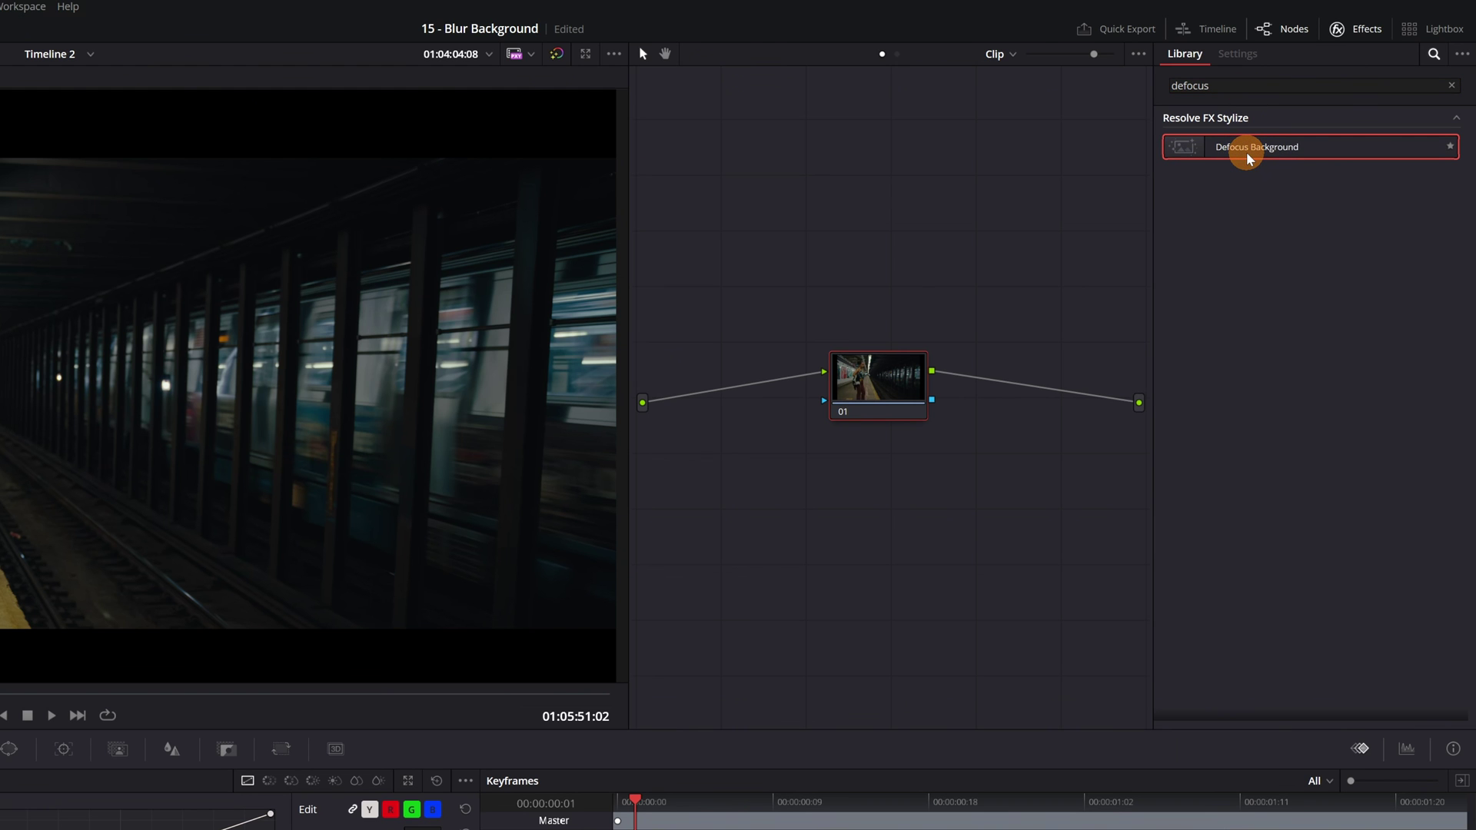
left_click_drag(1246, 158, 884, 384)
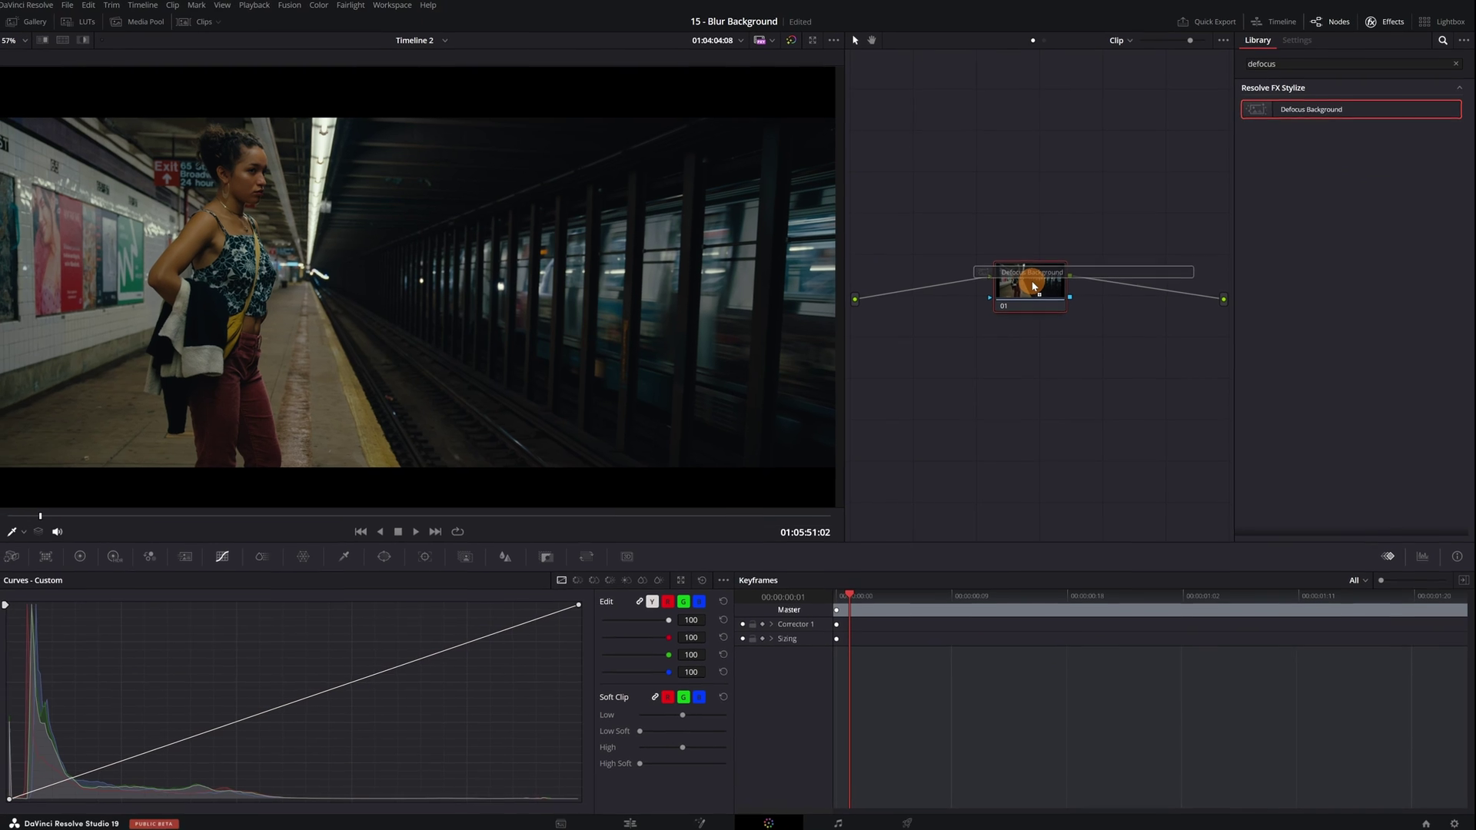
left_click_drag(1033, 285, 1033, 285)
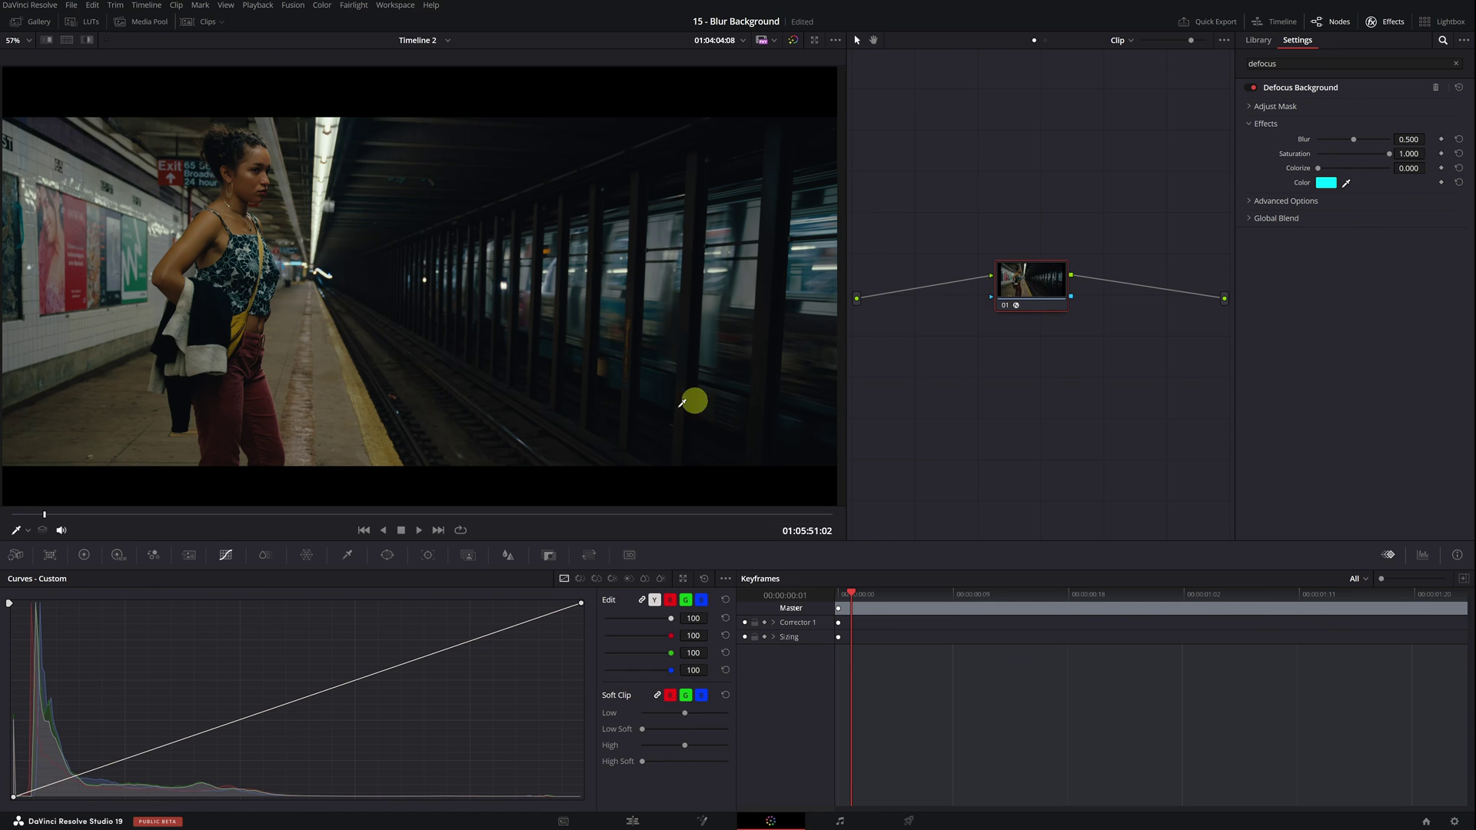
Step: Open the Magic Mask palette, which starts in Object mode with no mask
left_click(467, 556)
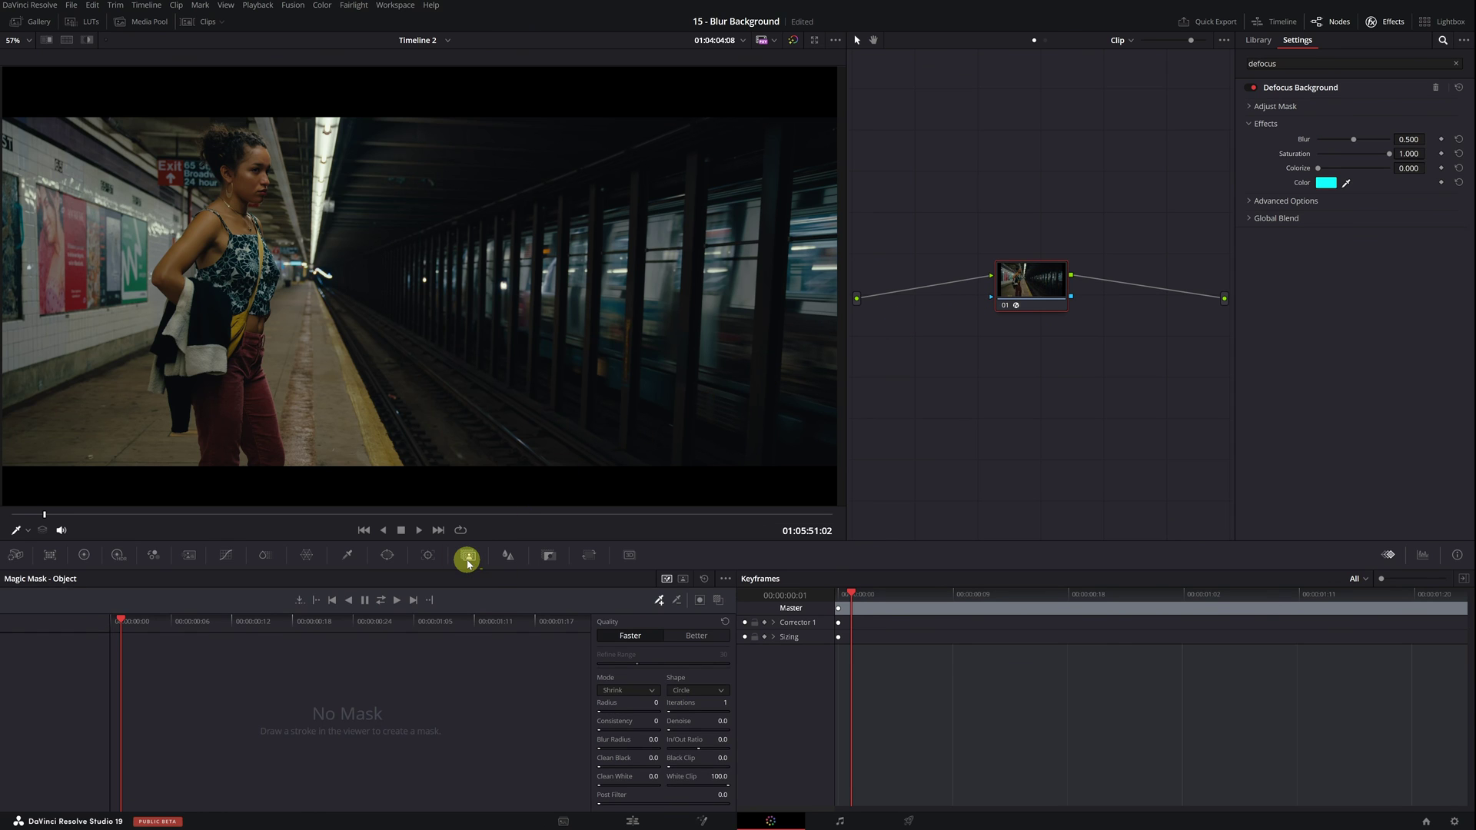
Step: Draw an additive Magic Mask stroke over the woman from her hair down her body
left_click(661, 605)
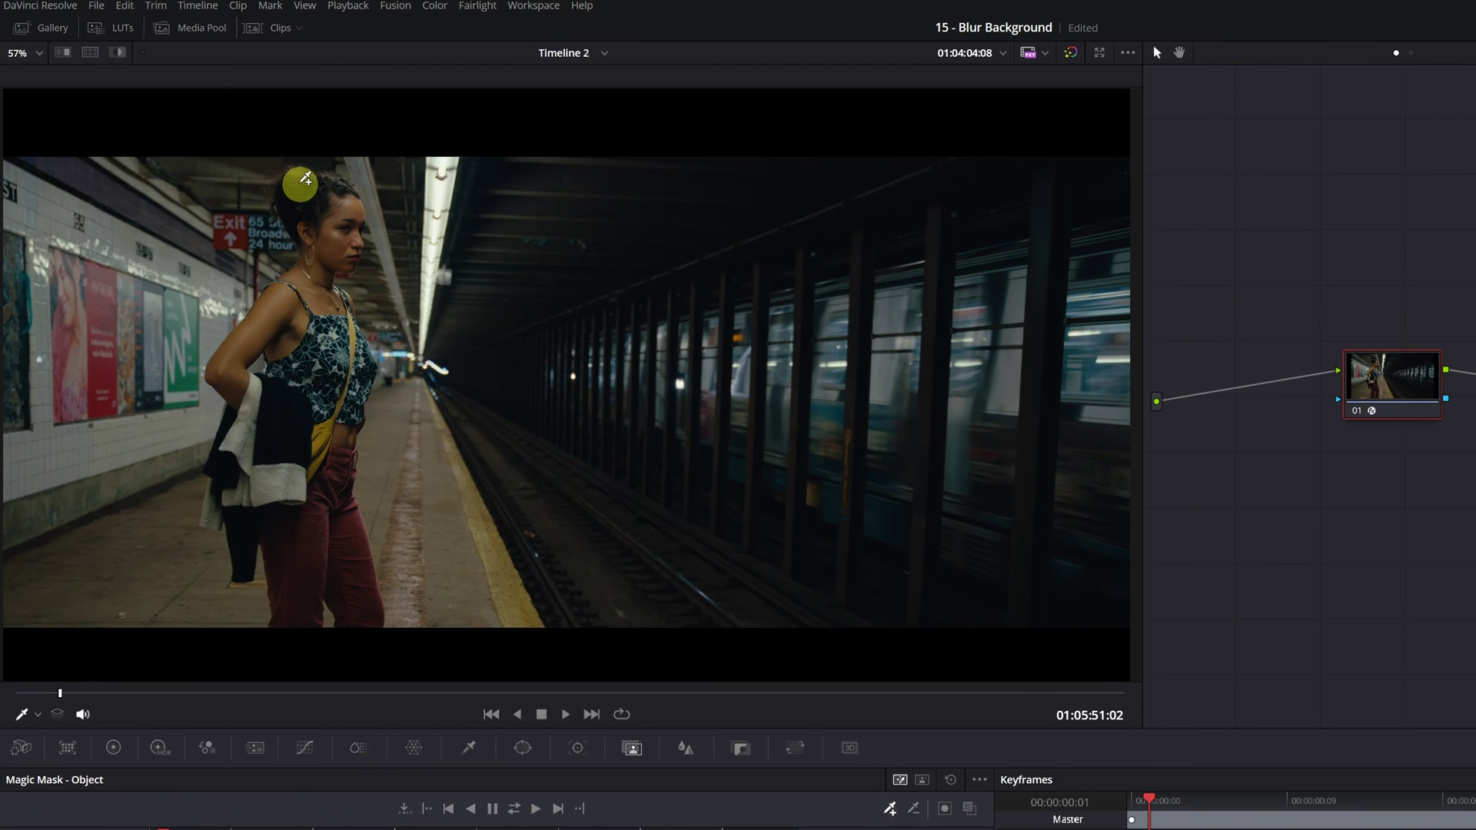
left_click(310, 173)
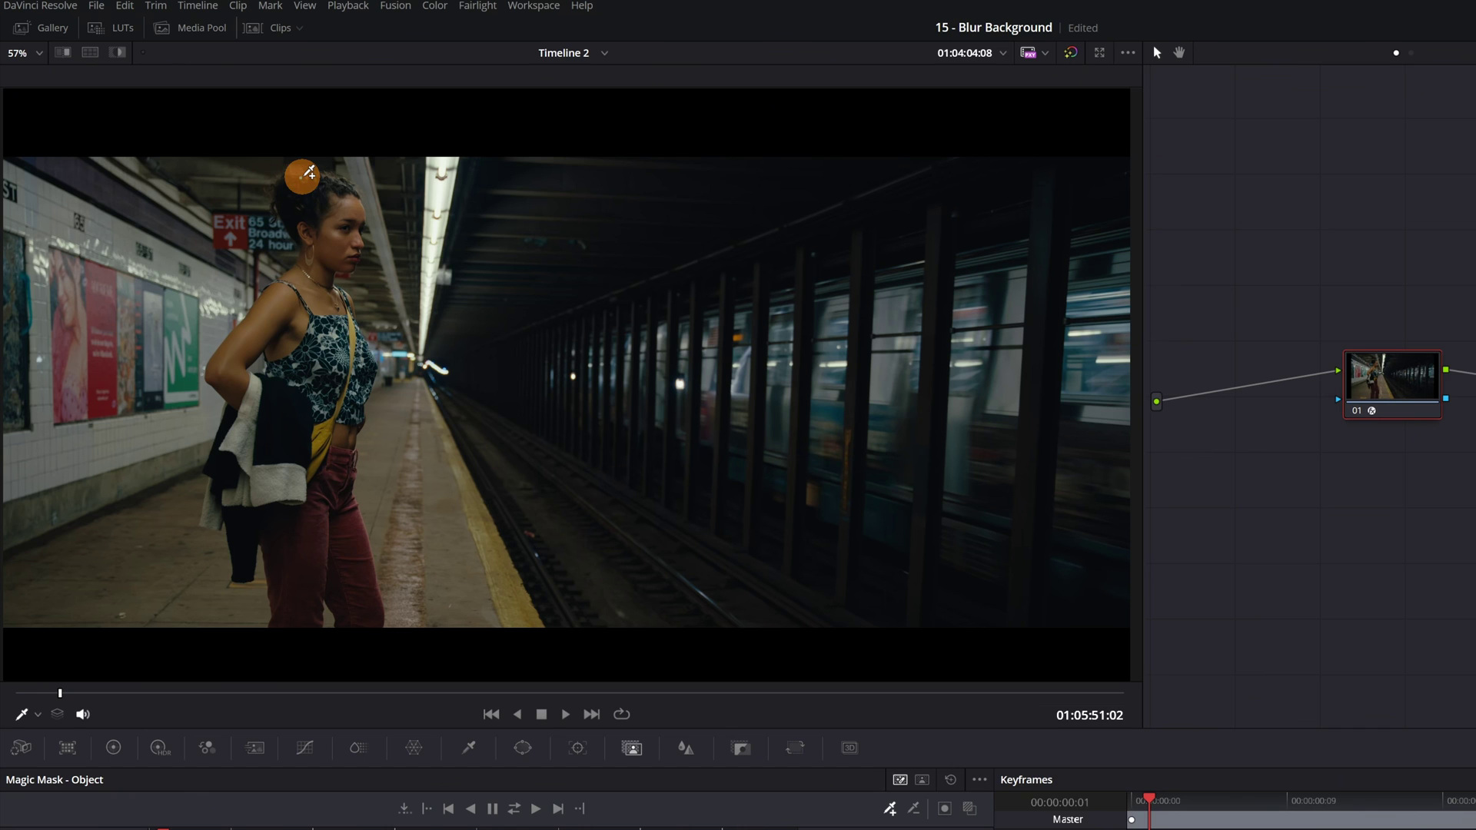
mouse_move(310, 173)
left_mouse_down()
mouse_move(349, 197)
mouse_move(350, 250)
mouse_move(322, 264)
mouse_move(329, 237)
mouse_move(305, 202)
mouse_move(299, 272)
mouse_move(232, 349)
mouse_move(248, 395)
mouse_move(220, 476)
mouse_move(241, 495)
mouse_move(239, 544)
mouse_move(266, 517)
mouse_move(298, 616)
mouse_move(309, 576)
mouse_move(368, 618)
mouse_move(341, 515)
mouse_move(364, 373)
mouse_move(336, 289)
mouse_move(284, 342)
mouse_move(304, 492)
mouse_move(334, 532)
mouse_move(321, 336)
left_mouse_up()
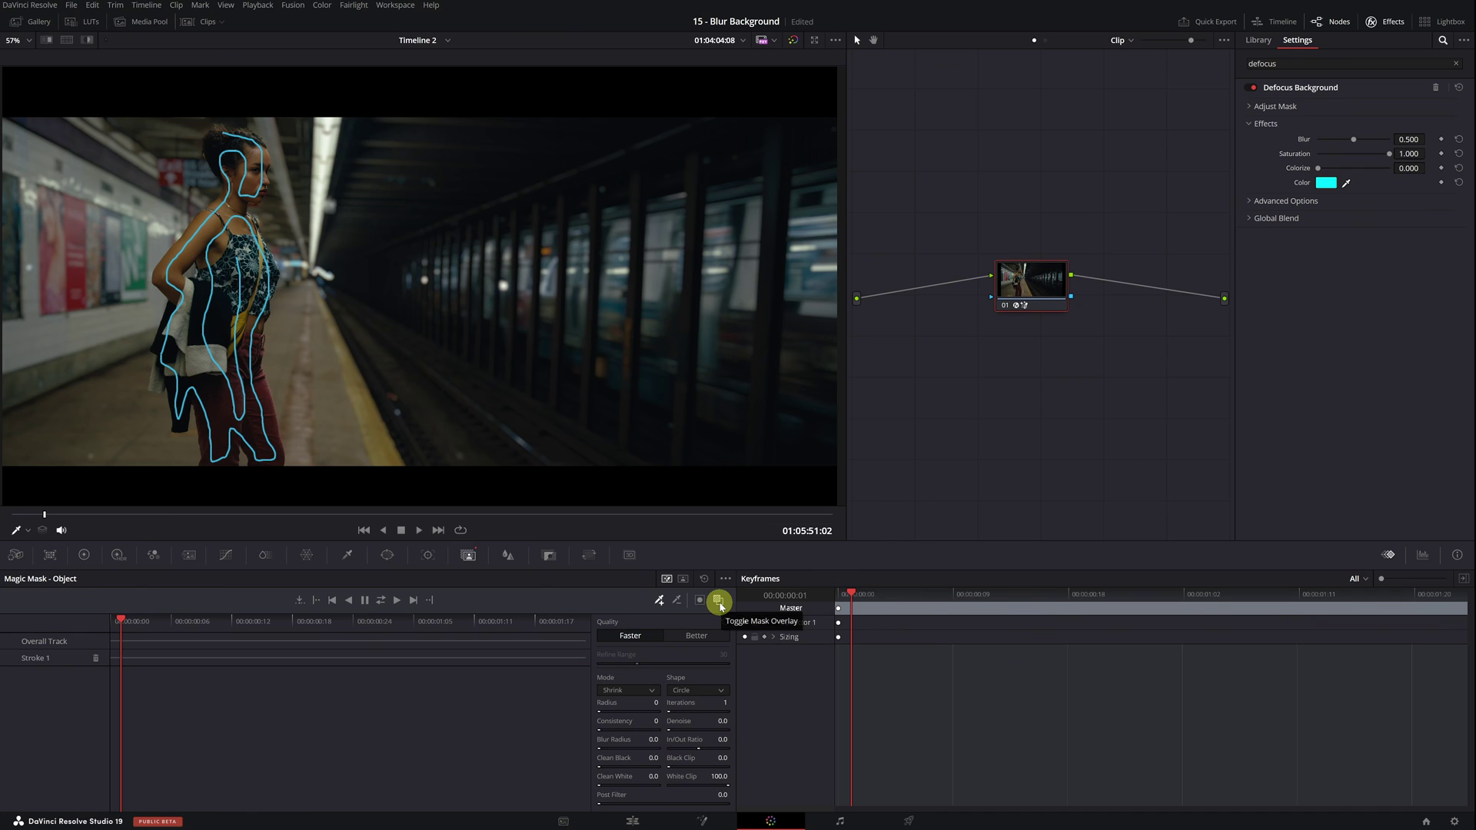
Step: Show the red mask overlay and set Magic Mask quality to Better
left_click(718, 600)
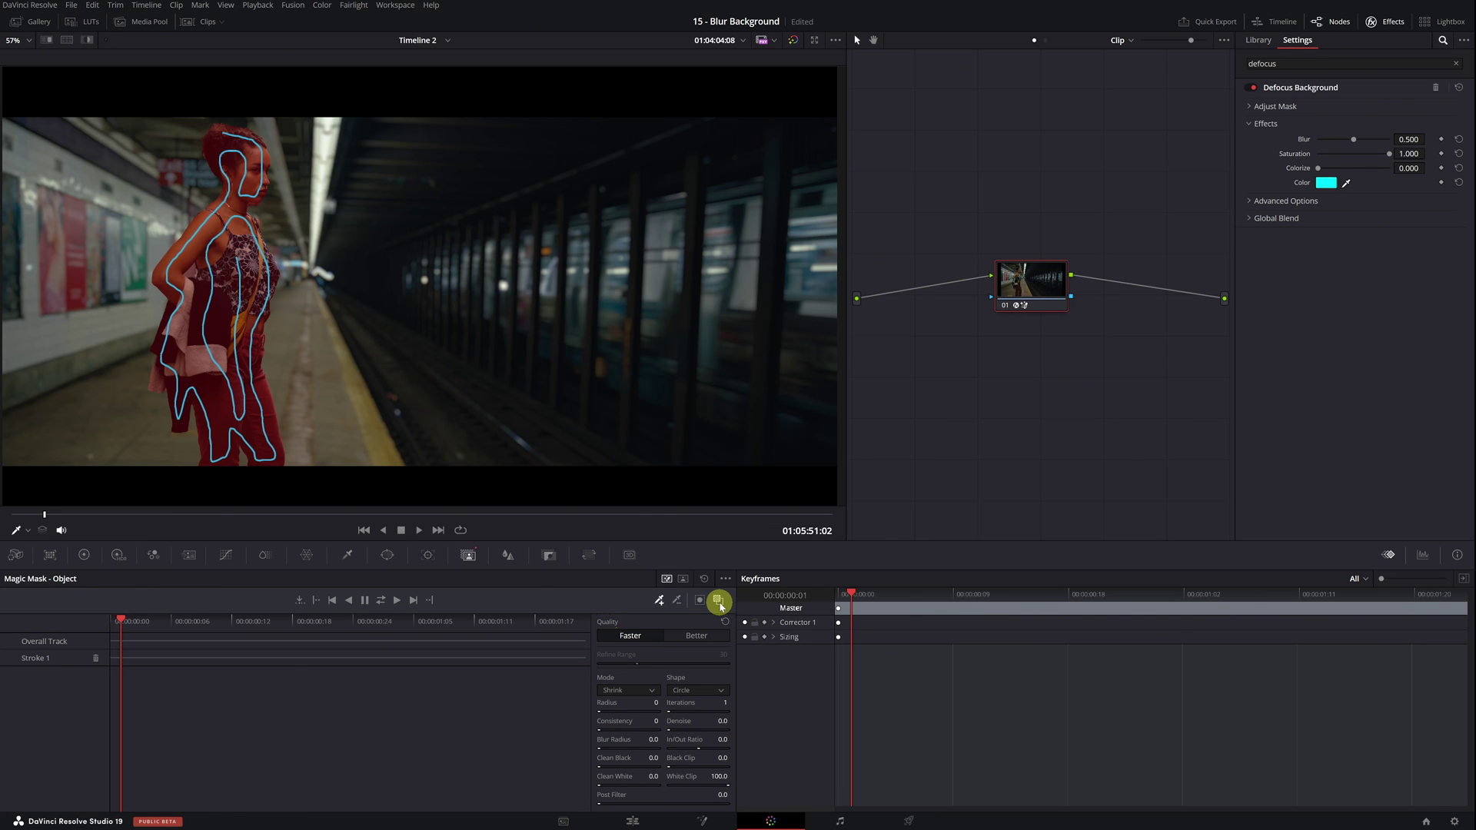
left_click(718, 600)
left_click(695, 636)
left_click(696, 638)
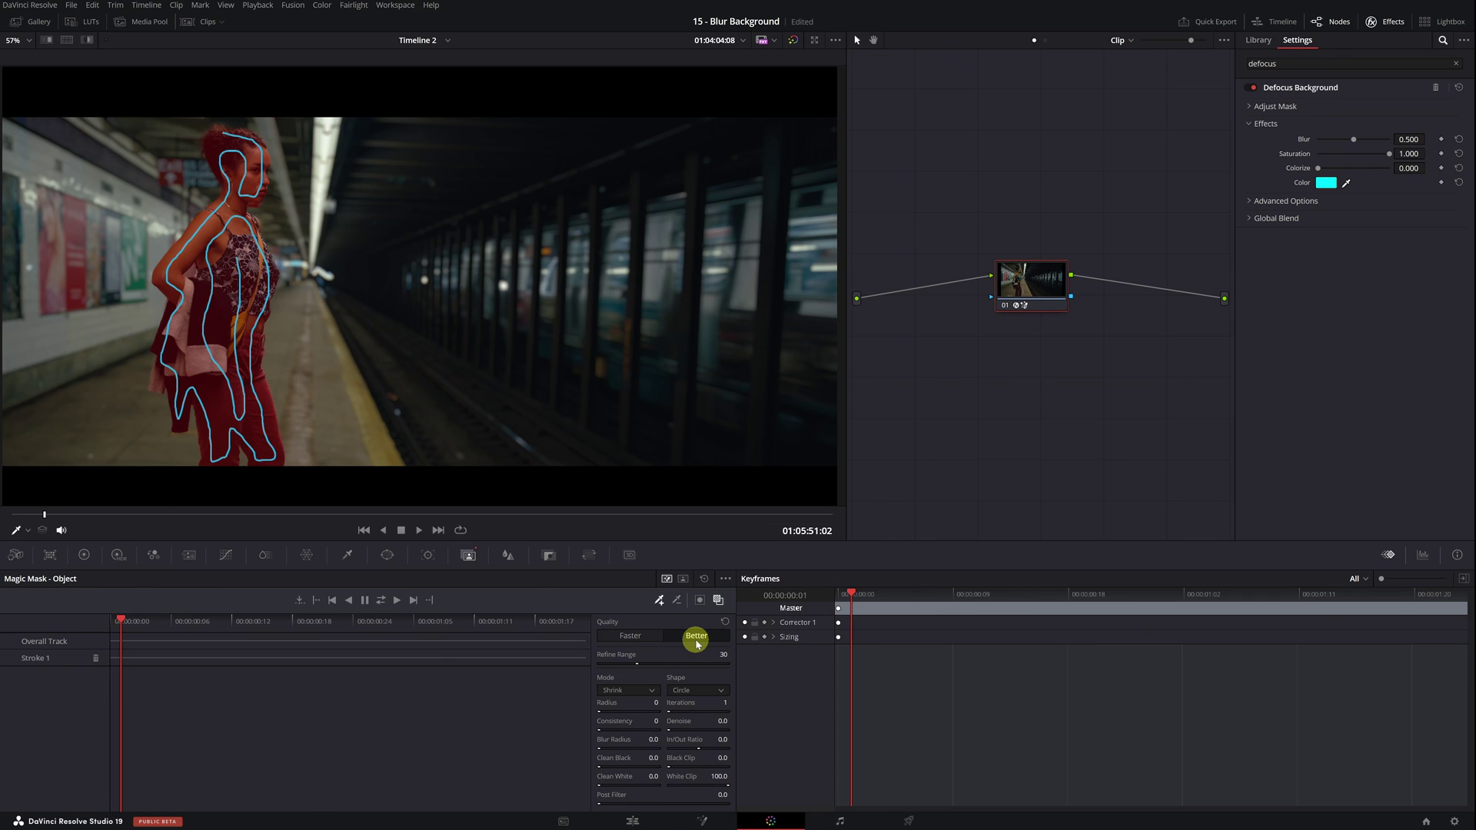
left_click(697, 640)
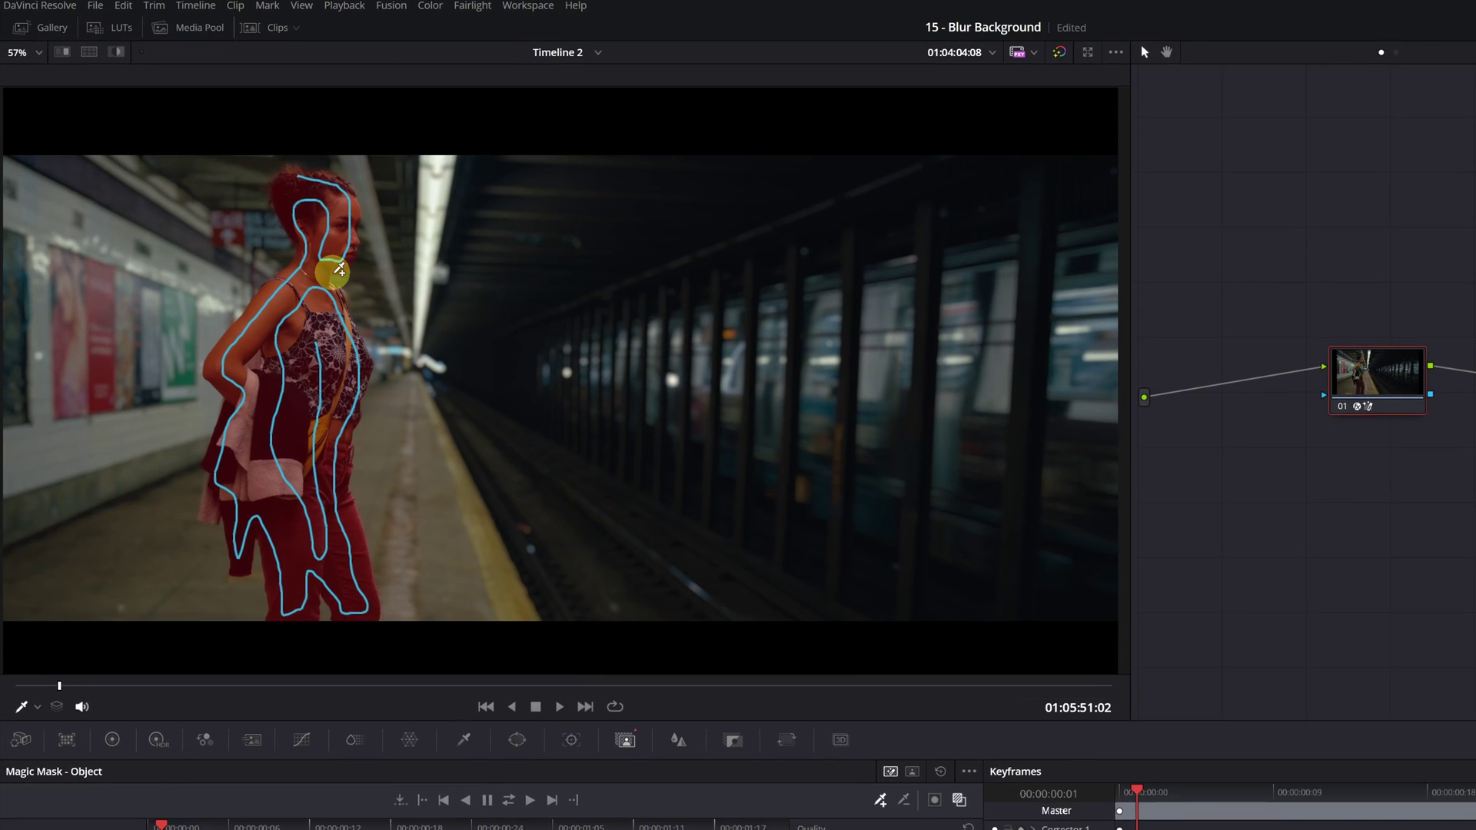
Step: Zoom in and add two subtract strokes near the woman's chin and arm
scroll(261, 211, "up", 2)
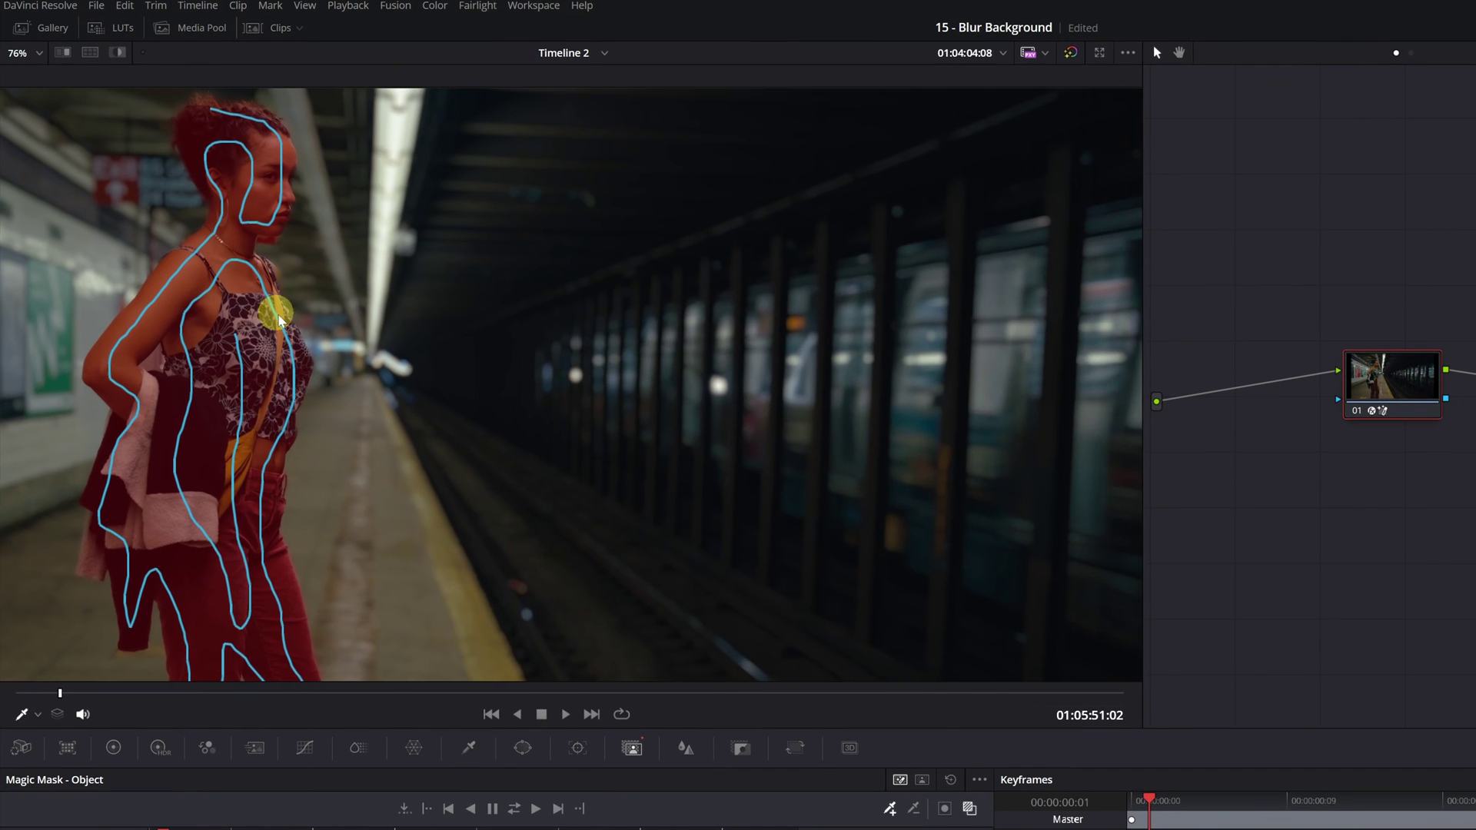
scroll(600, 380, "up", 3)
scroll(600, 391, "up", 1)
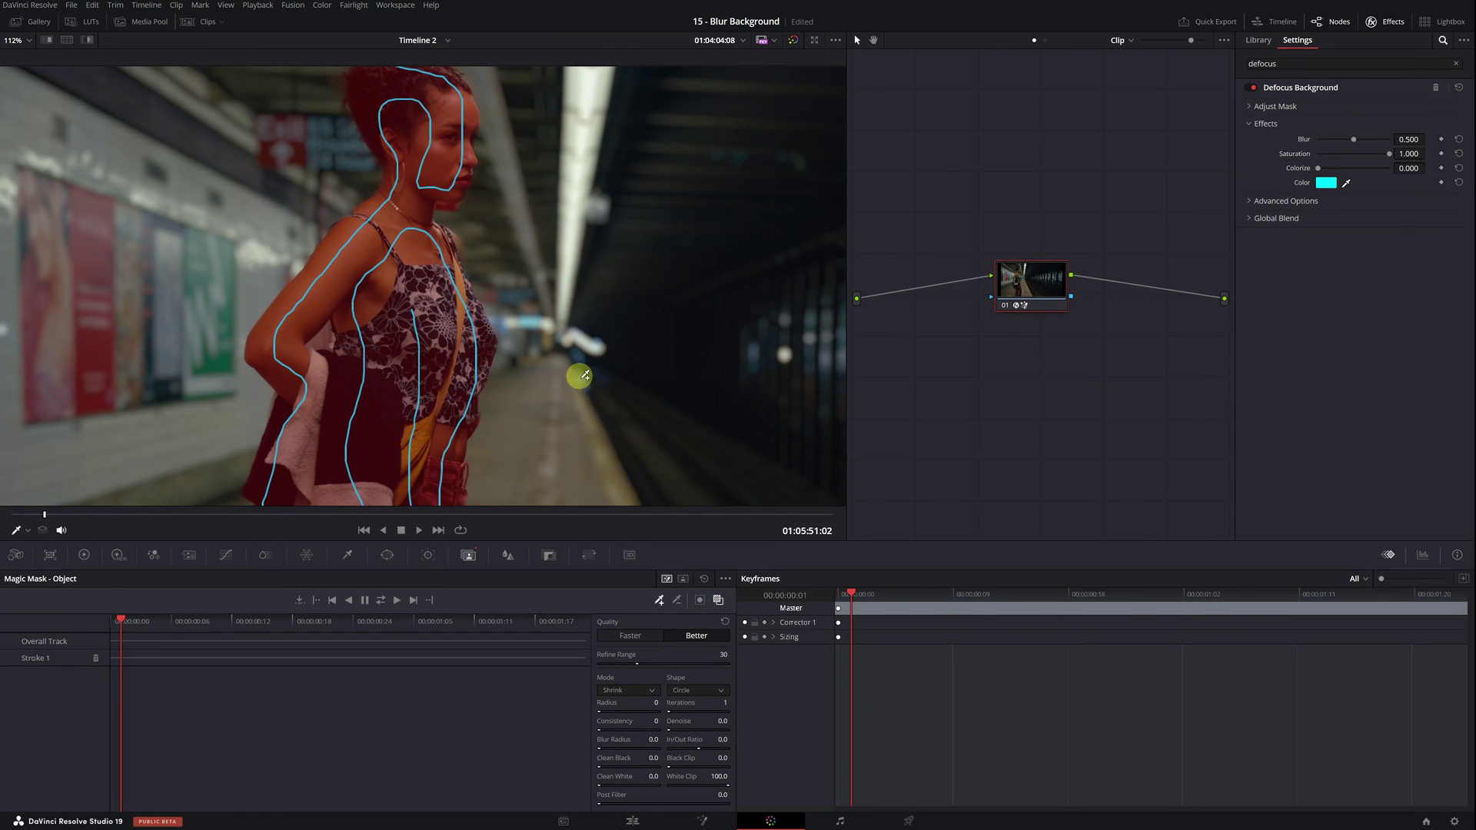
left_click(678, 607)
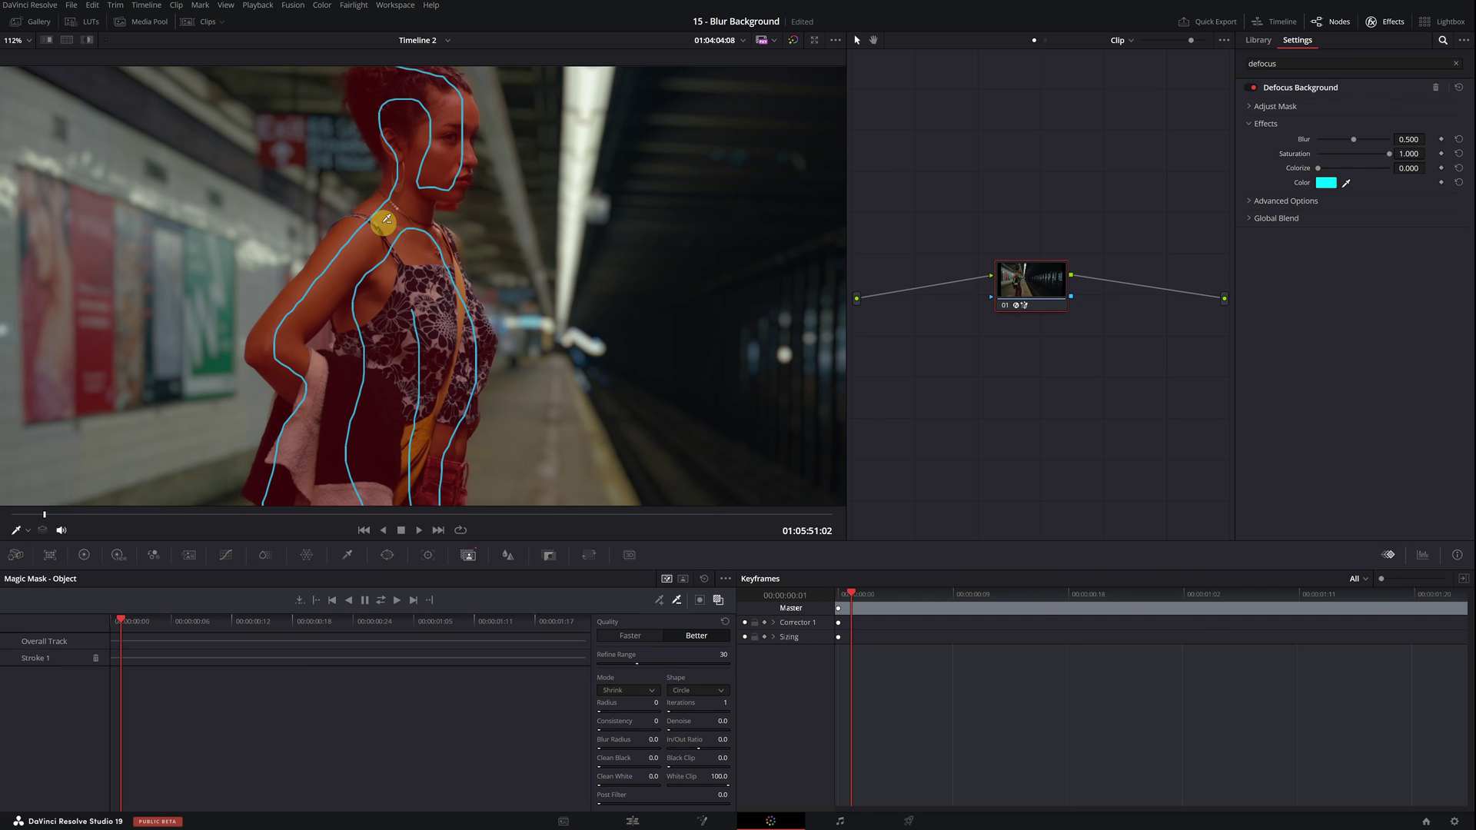
left_click_drag(455, 199, 444, 203)
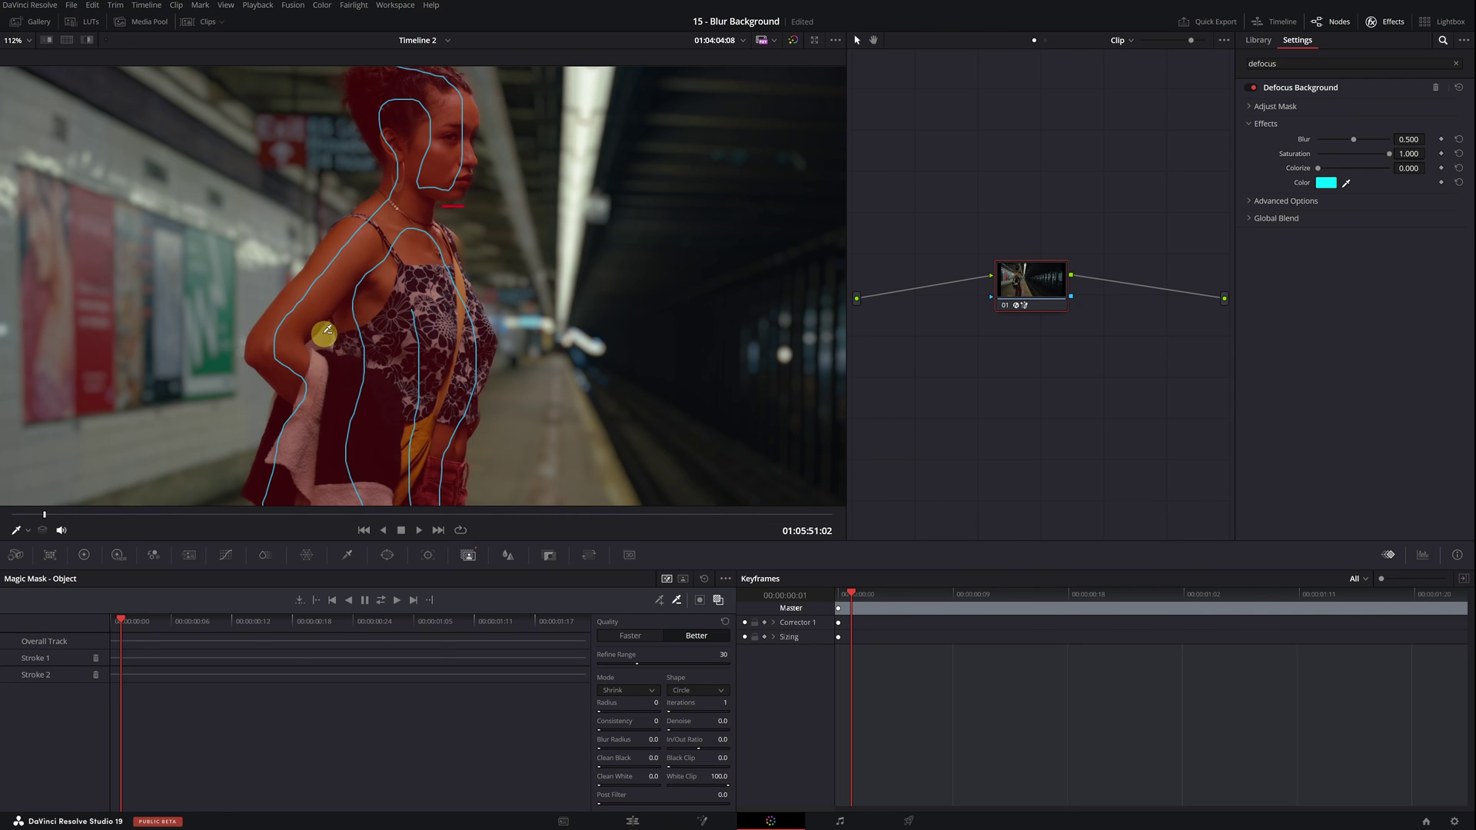
left_click_drag(323, 333, 324, 338)
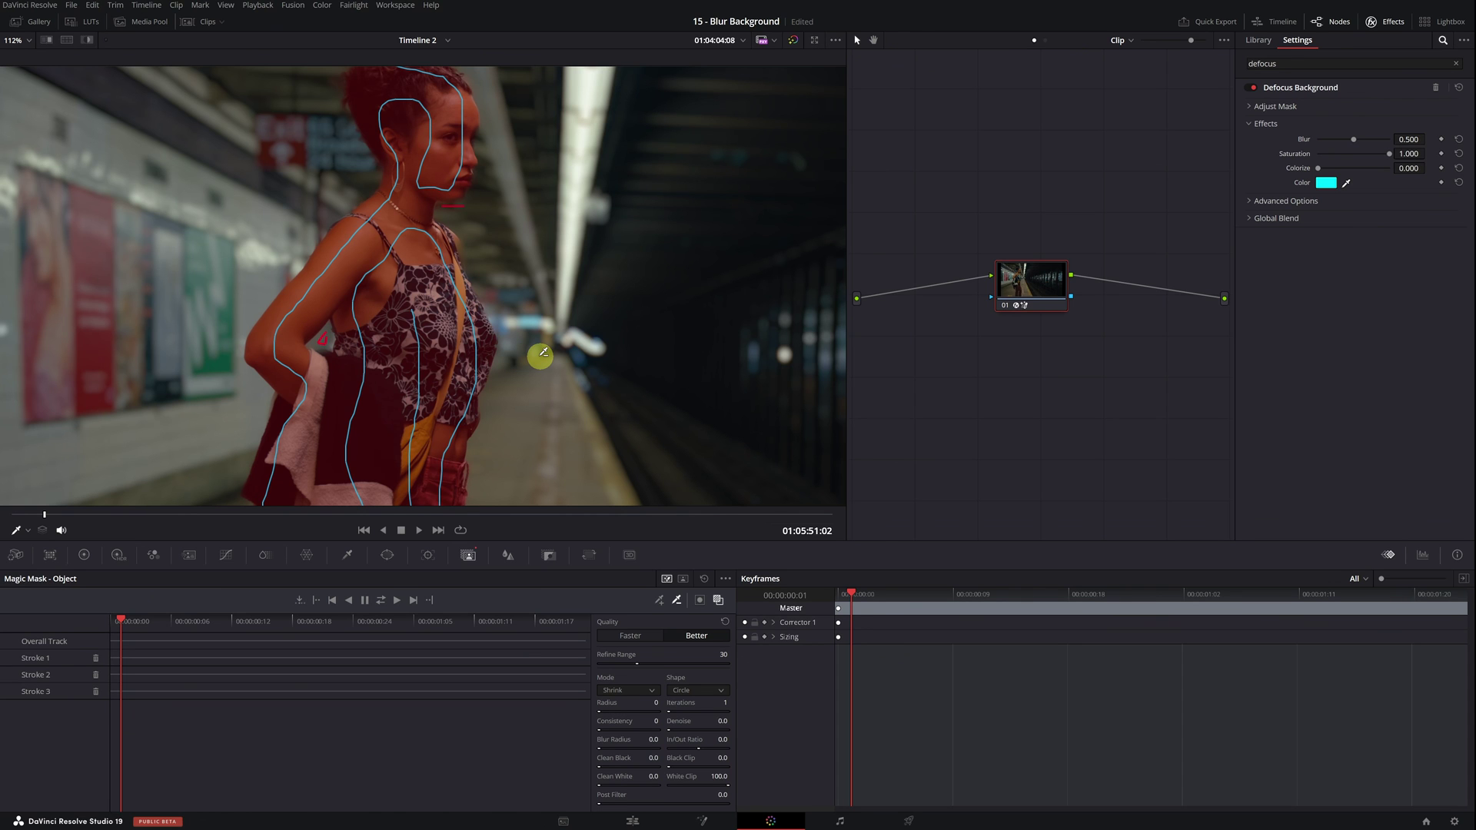
scroll(539, 352, "down", 6)
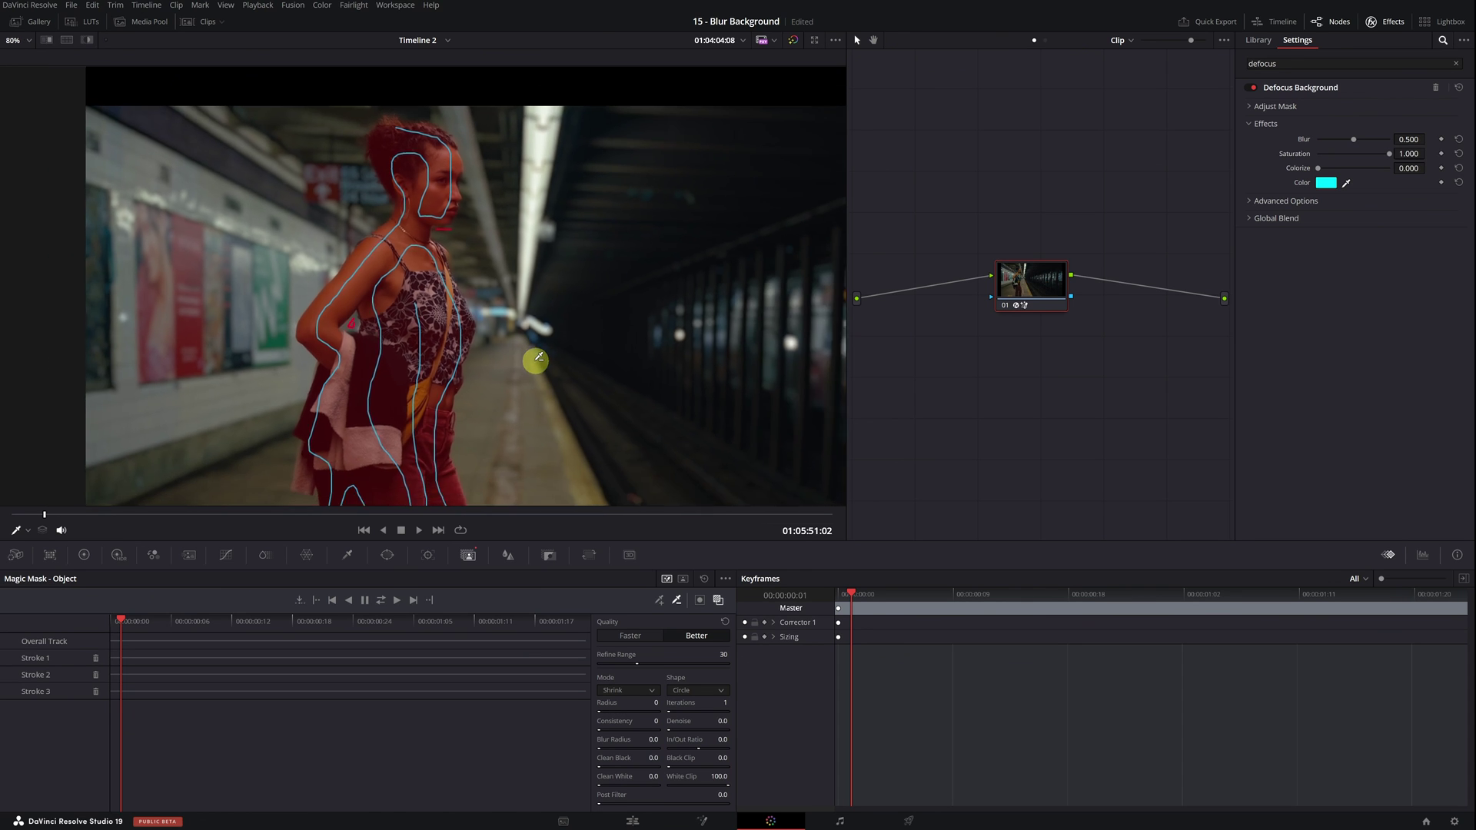
scroll(568, 369, "up", 2)
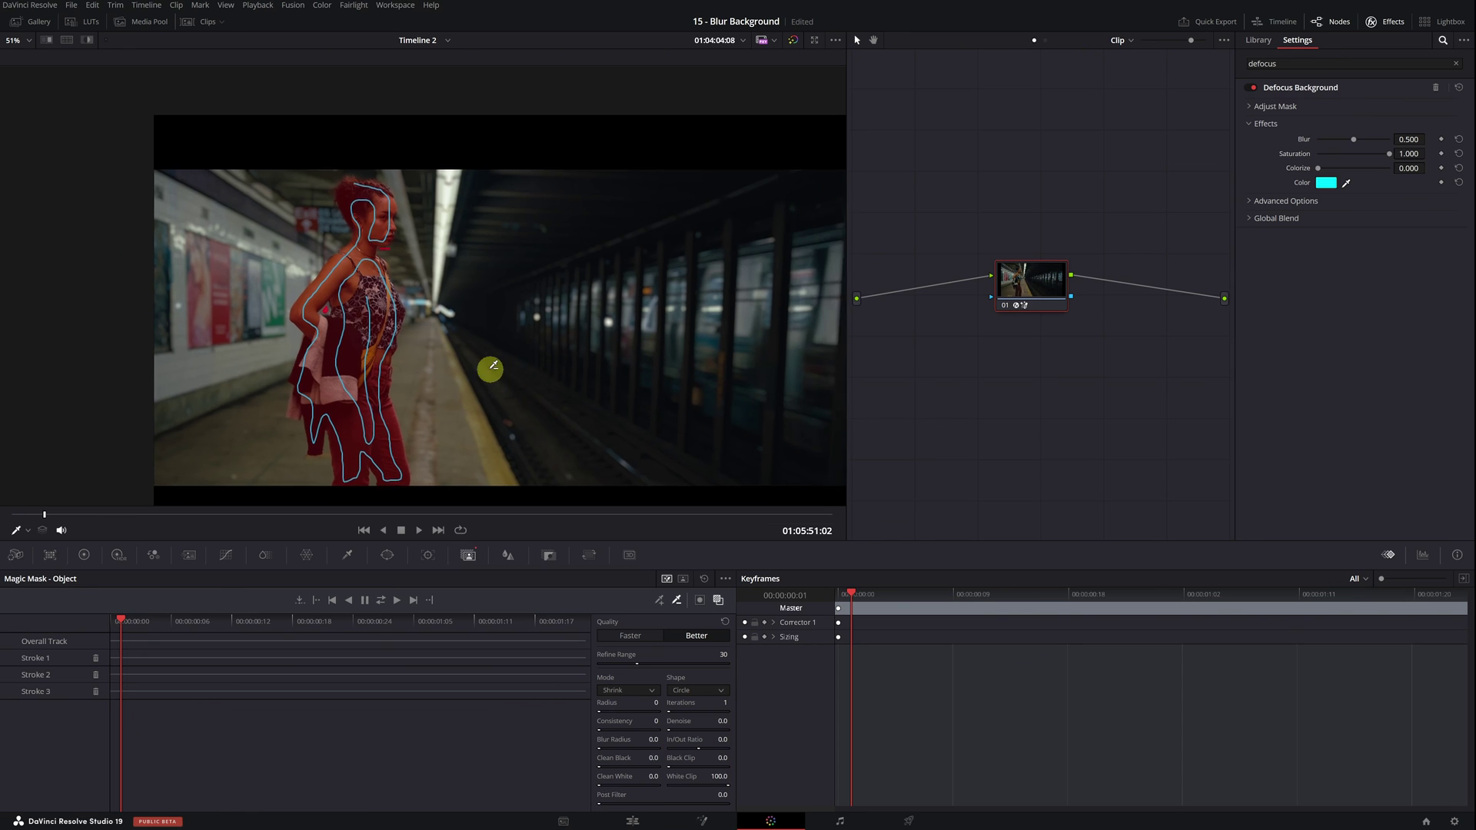
left_click_drag(435, 347, 441, 347)
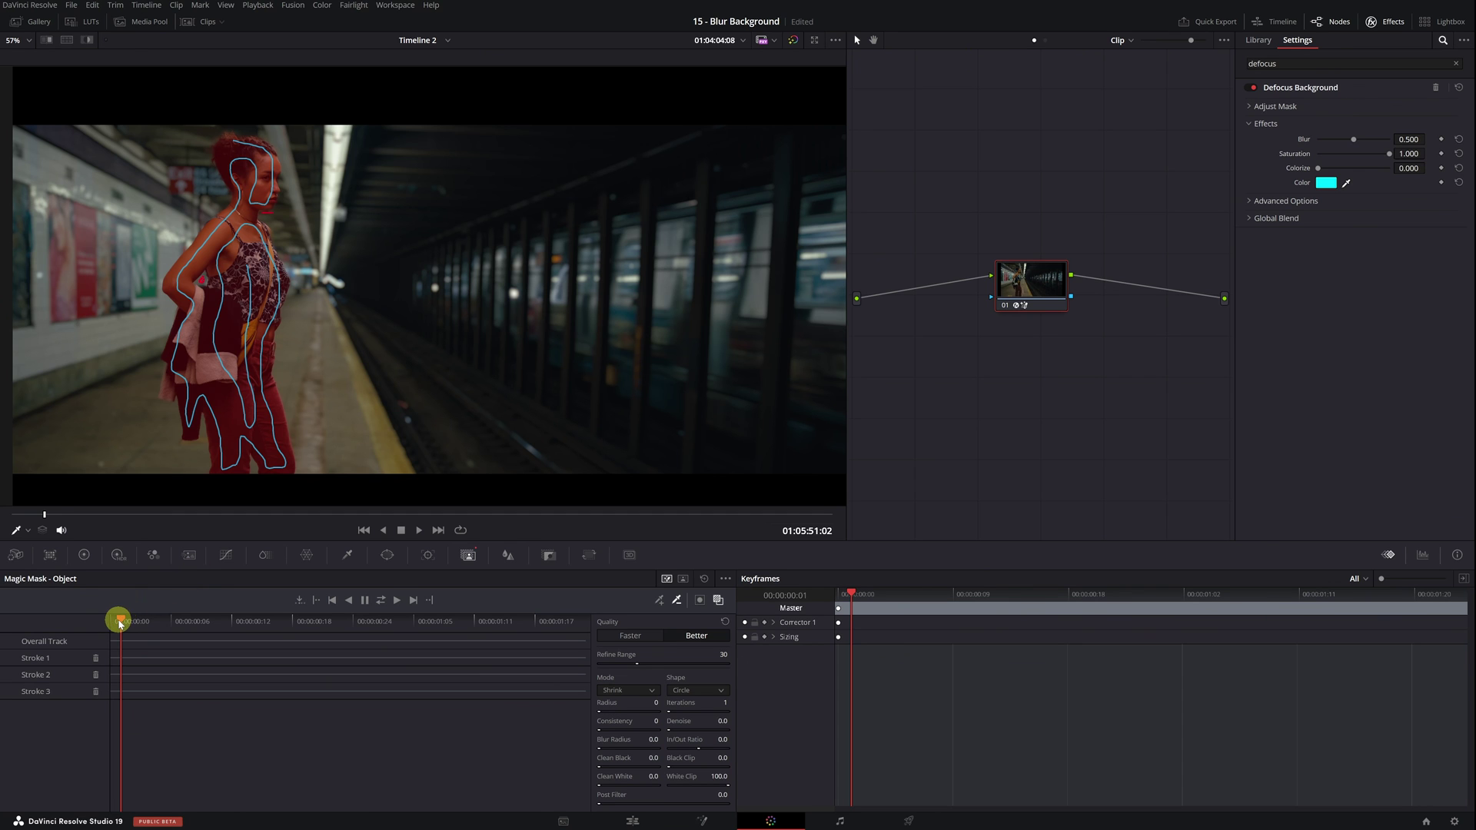
Step: Set the tracking start frame and track the woman's mask forward and reverse through the clip
mouse_move(119, 618)
left_mouse_down()
mouse_move(178, 627)
mouse_move(123, 636)
left_mouse_up()
left_click(380, 604)
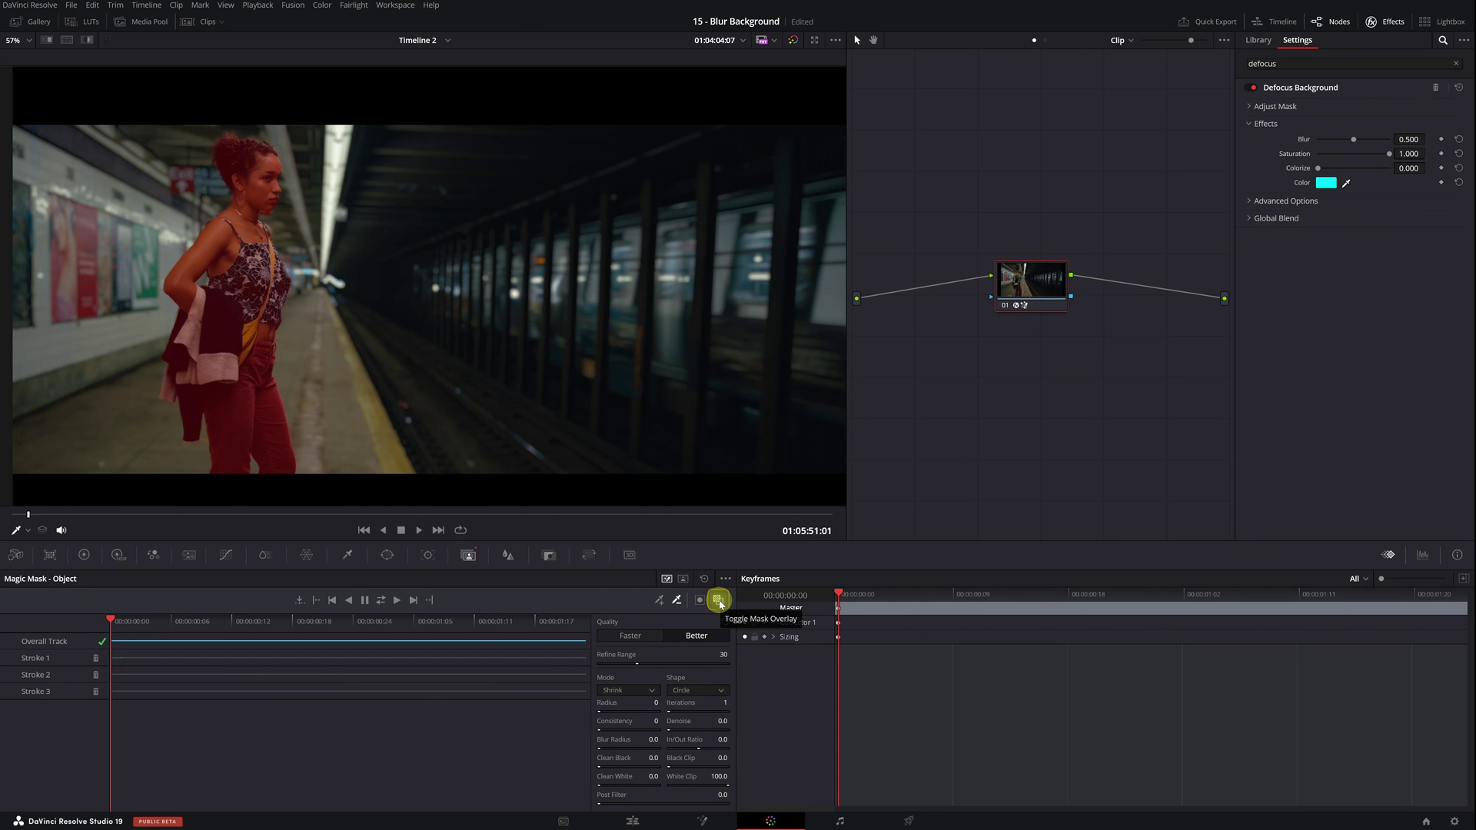
Step: Hide the mask overlay and toggle Defocus Background off and on to compare, leaving it enabled
left_click(718, 601)
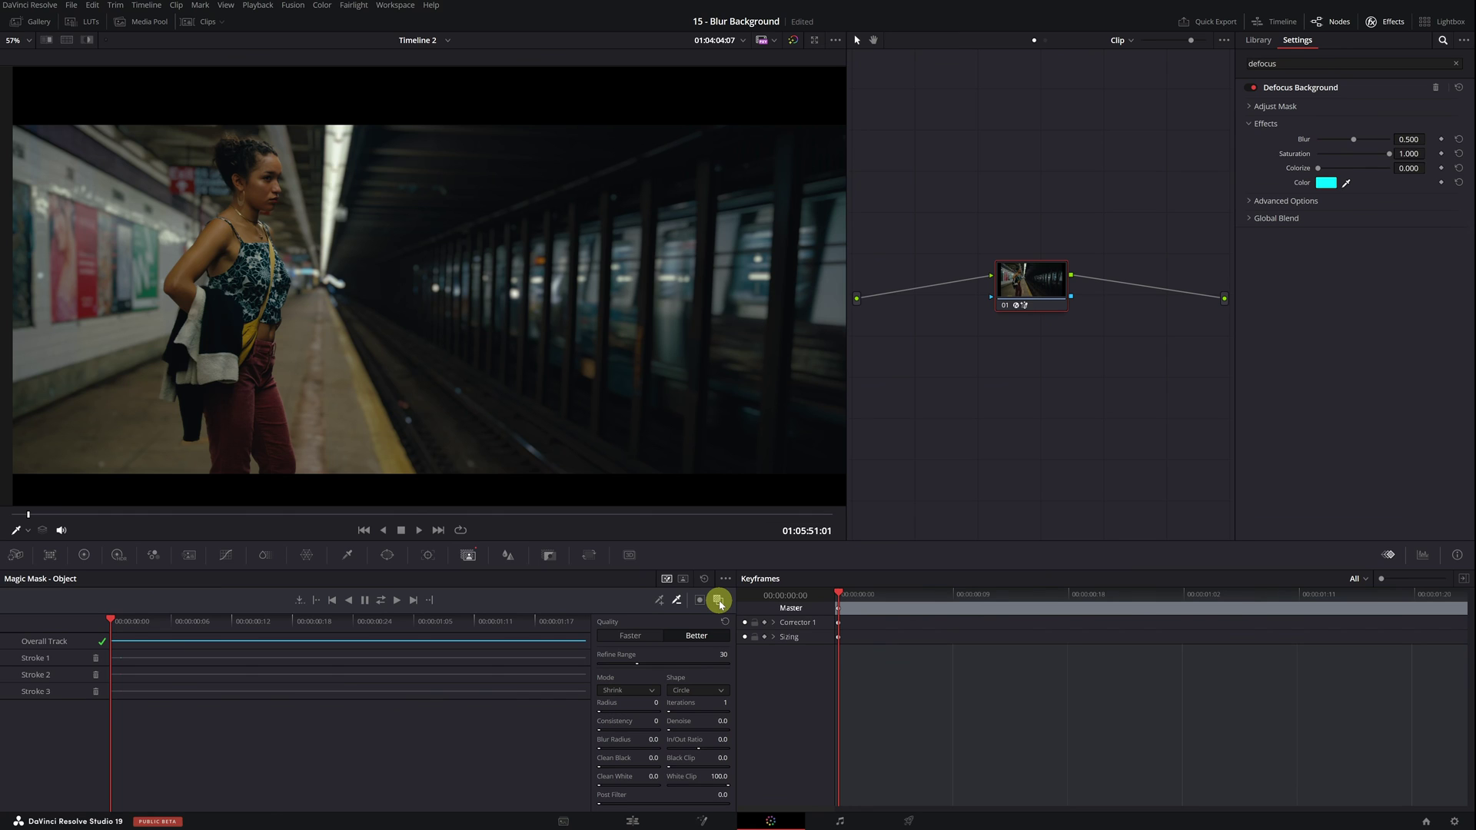
left_click(1253, 87)
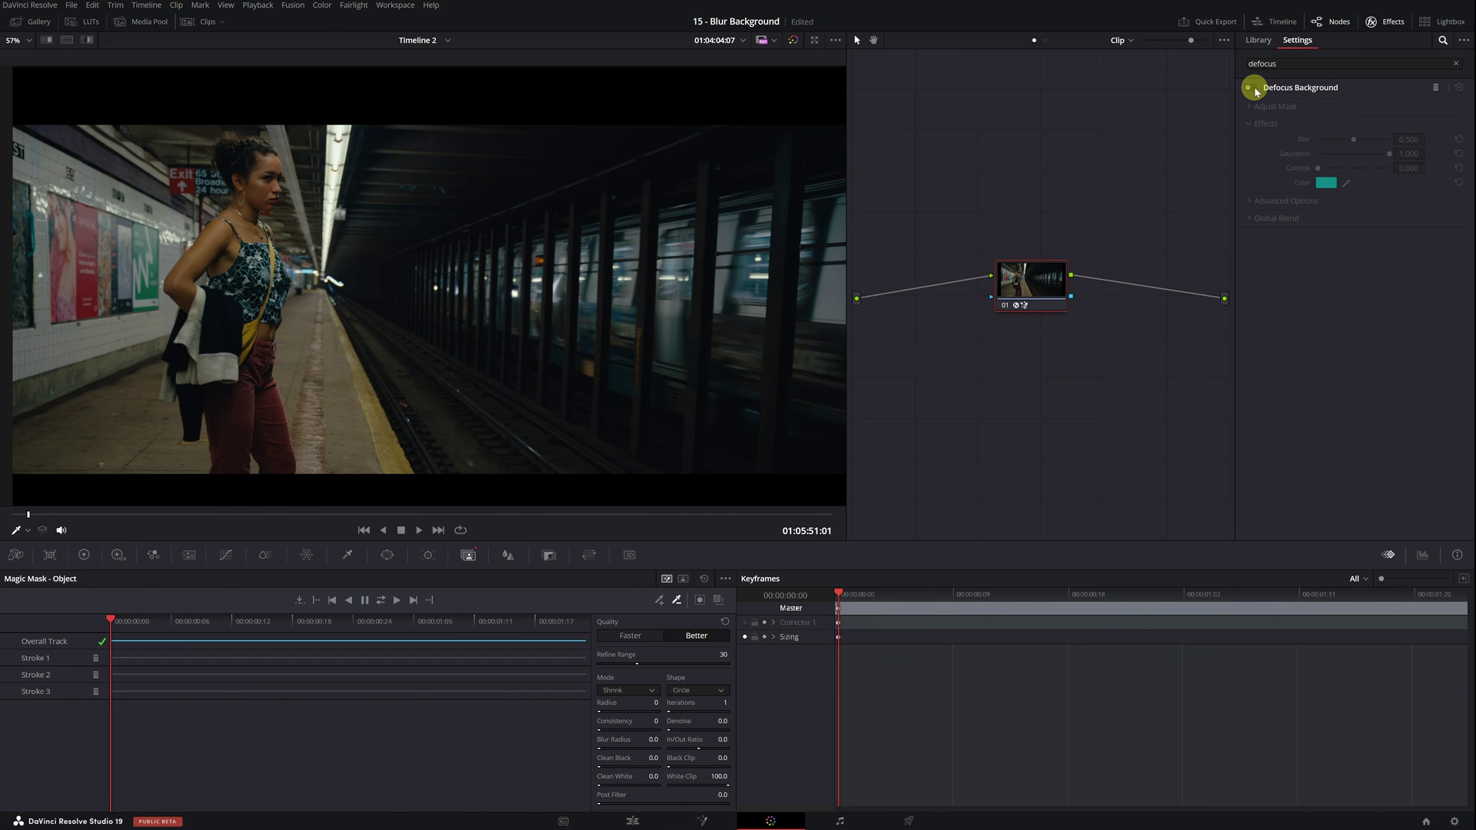
left_click(1253, 88)
left_click(1254, 88)
left_click(1253, 88)
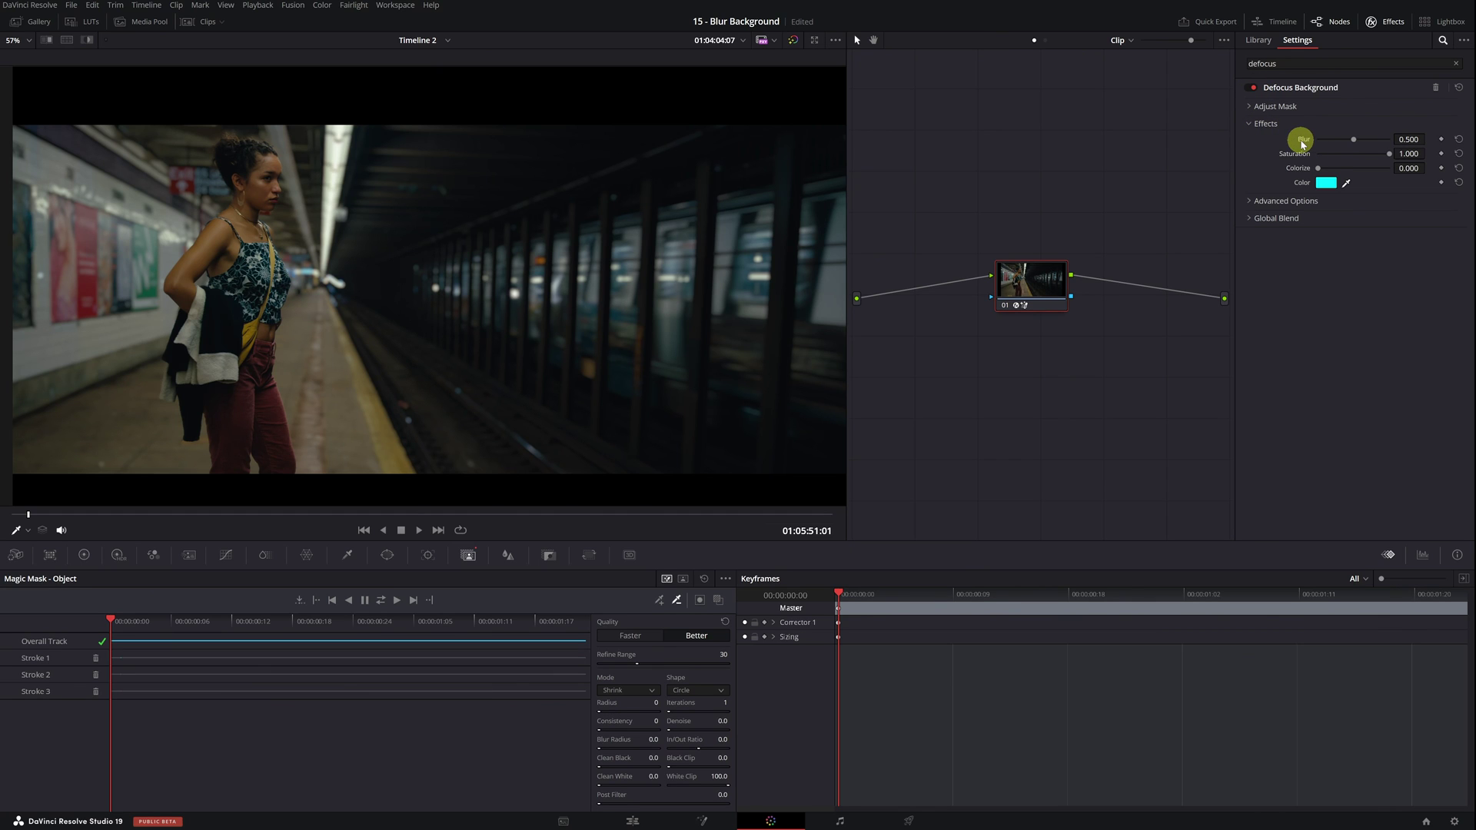
Step: Raise the Defocus Background Blur to 0.605 and try lowering its Saturation
mouse_move(1350, 142)
left_mouse_down()
mouse_move(1381, 145)
mouse_move(1344, 145)
mouse_move(1362, 145)
left_mouse_up()
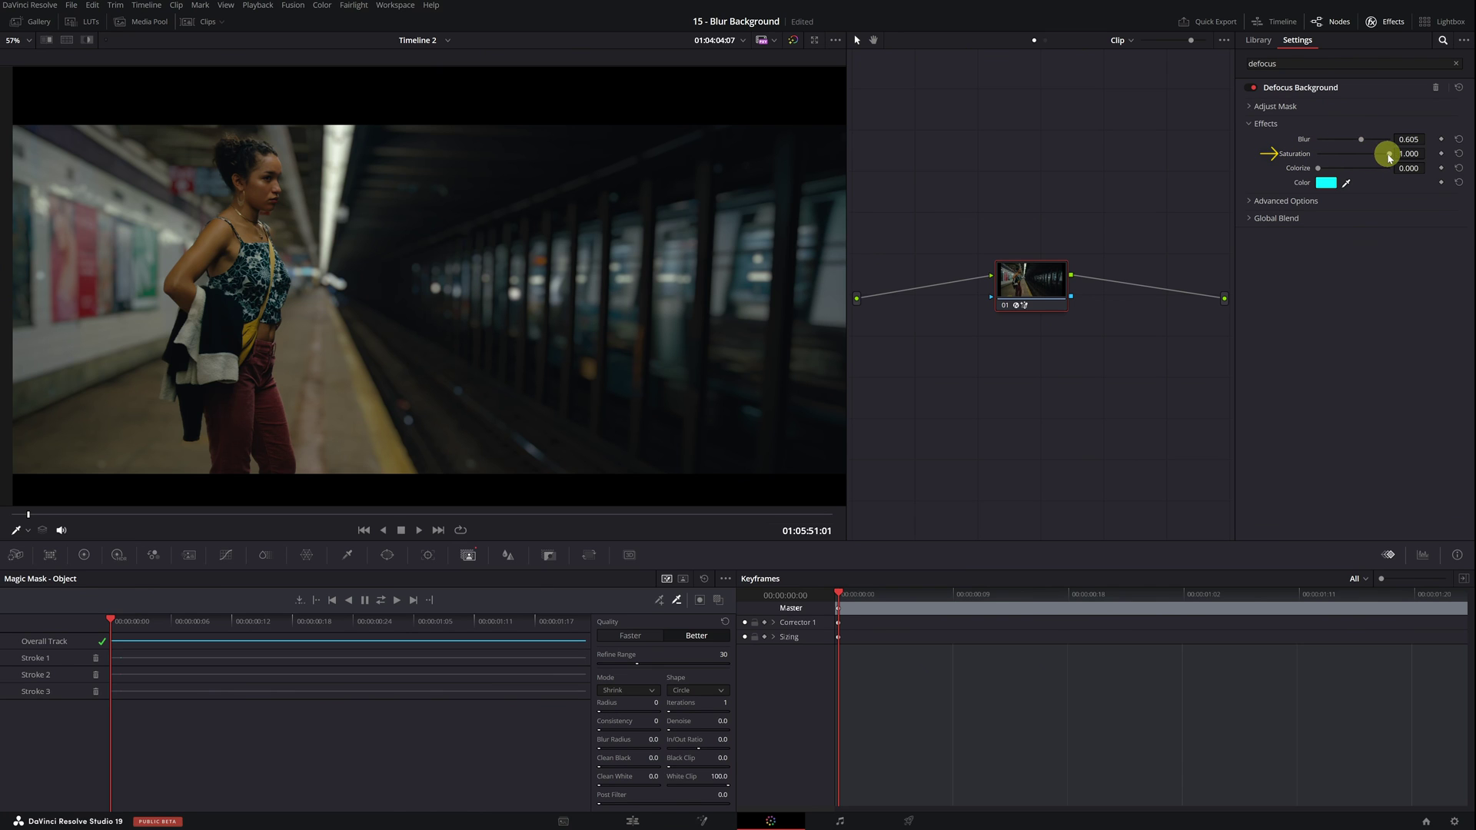
mouse_move(1388, 158)
left_mouse_down()
mouse_move(1354, 153)
mouse_move(1395, 155)
mouse_move(1317, 173)
left_mouse_up()
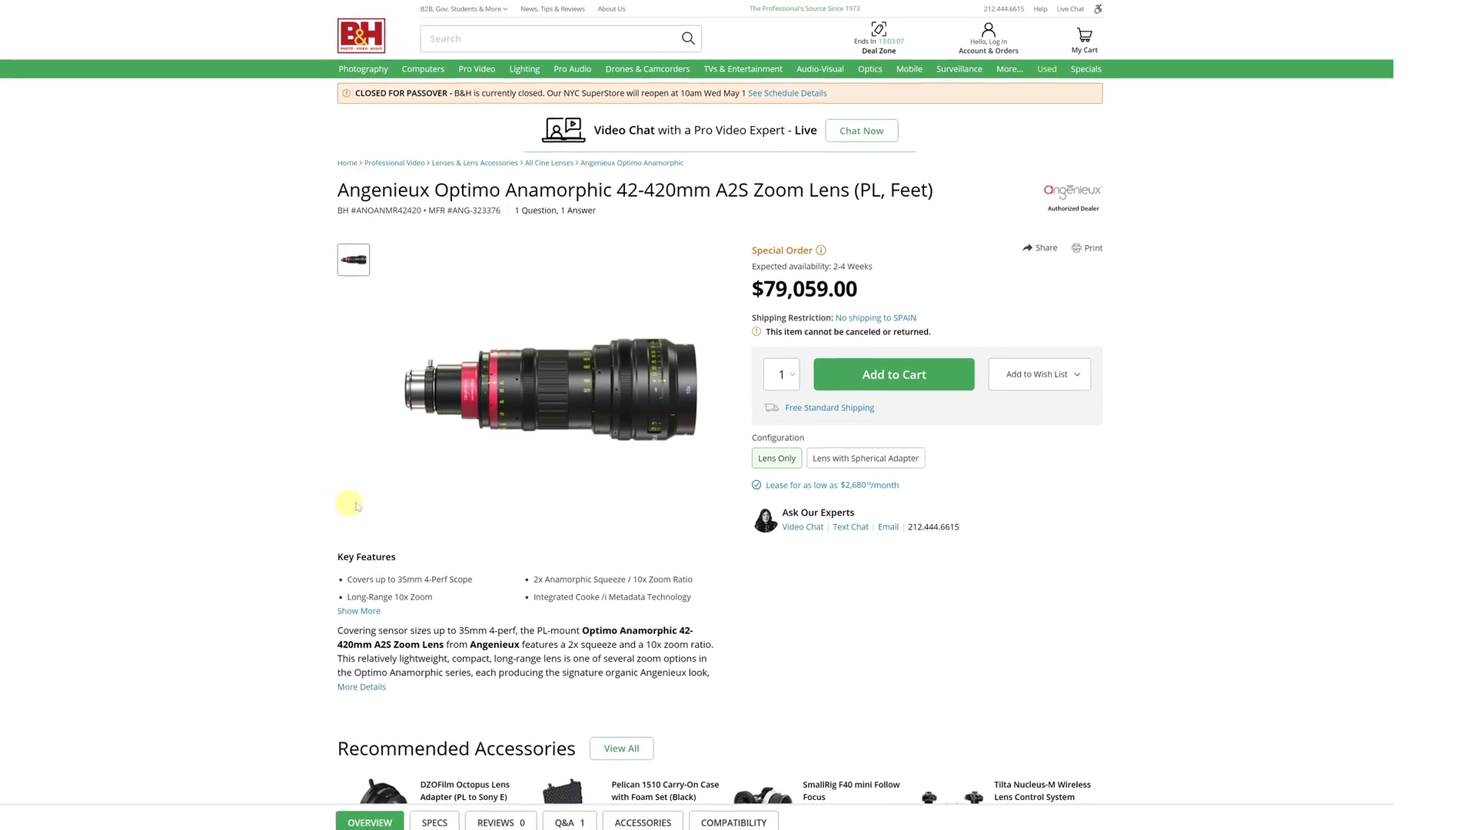
left_click_drag(643, 325, 778, 326)
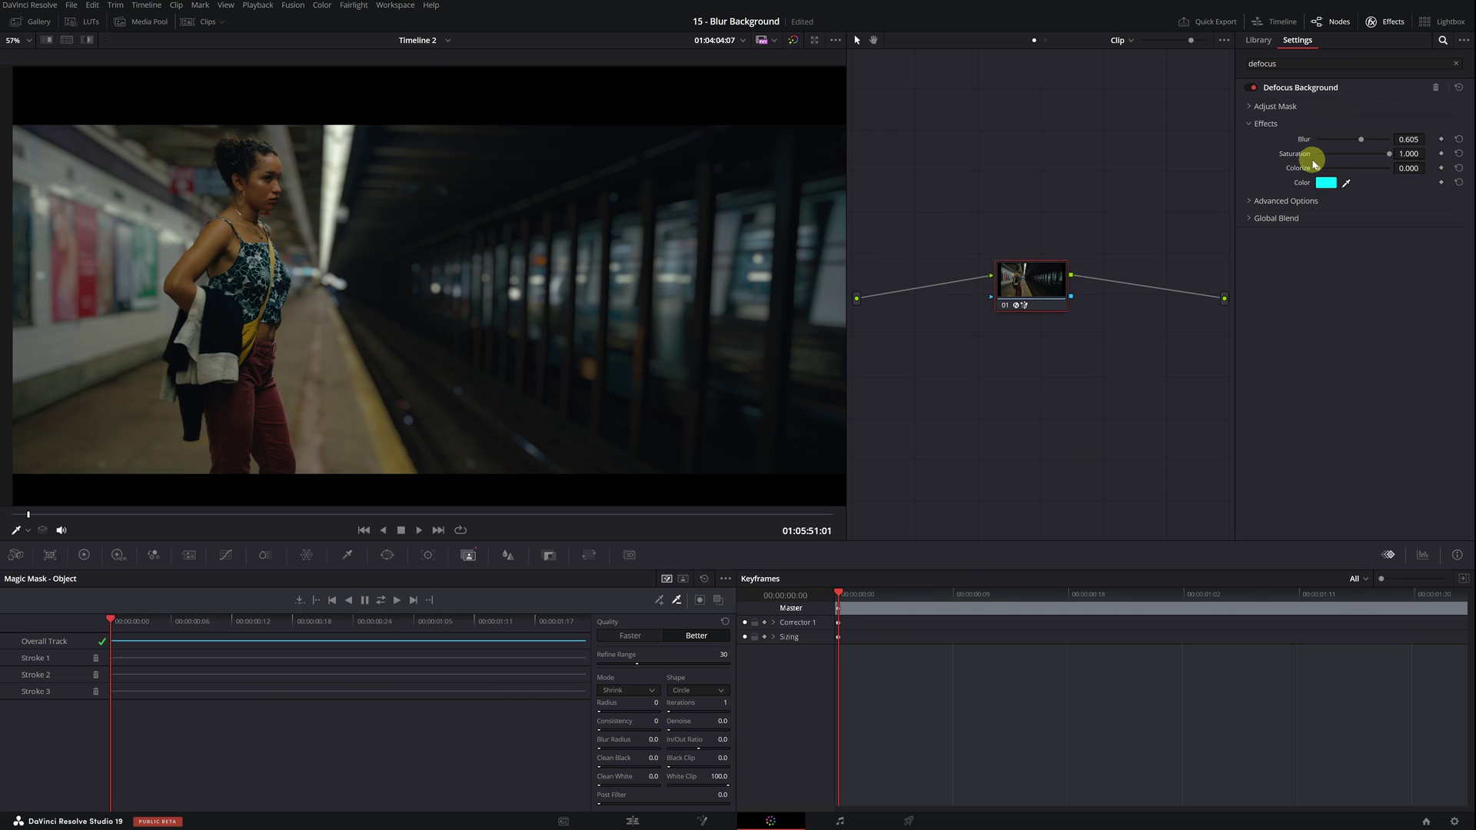
Step: Set the Defocus Background Blur Type to Lens under Advanced Options
left_click(1248, 203)
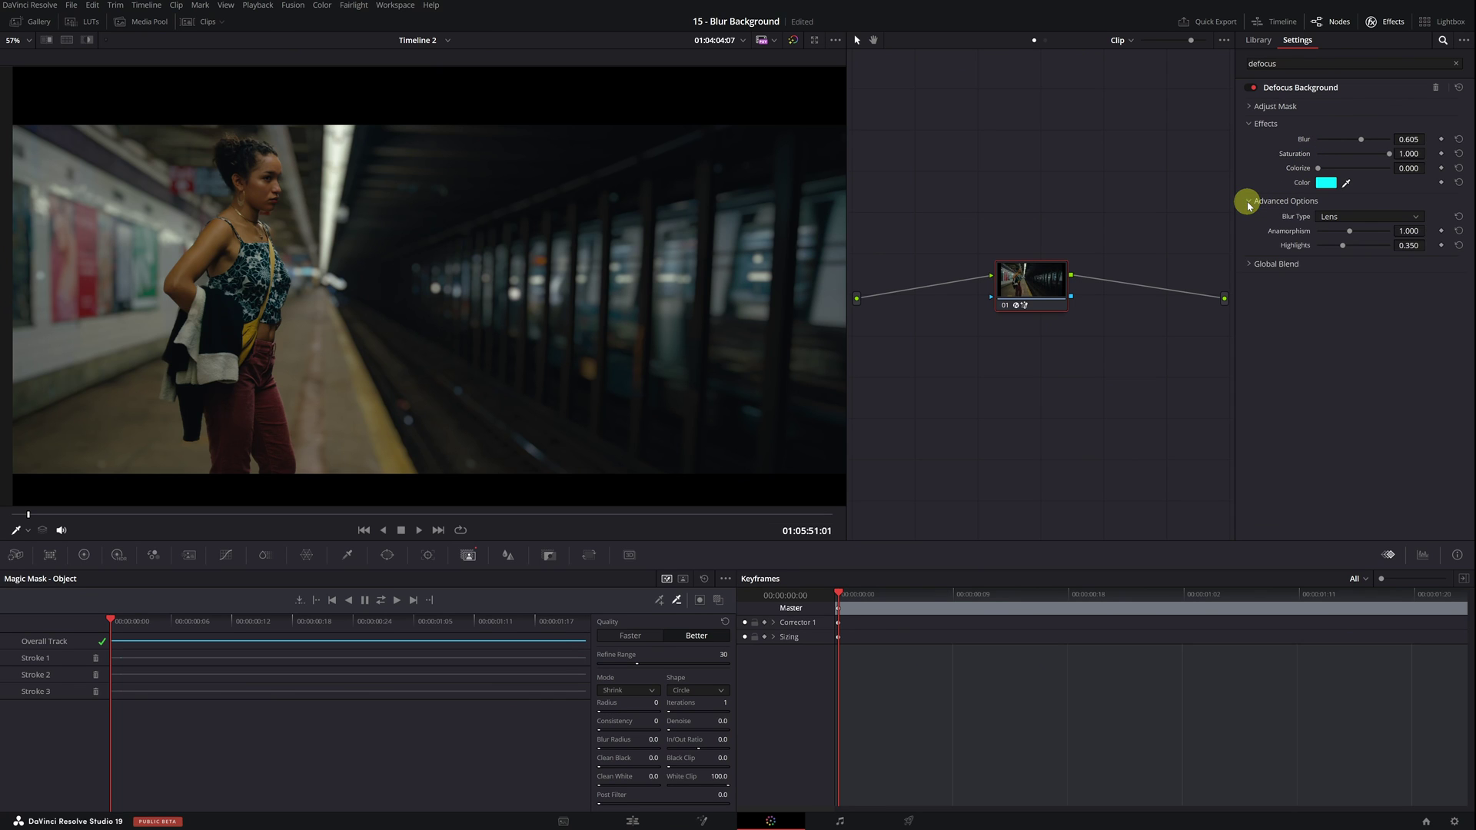
left_click(1416, 218)
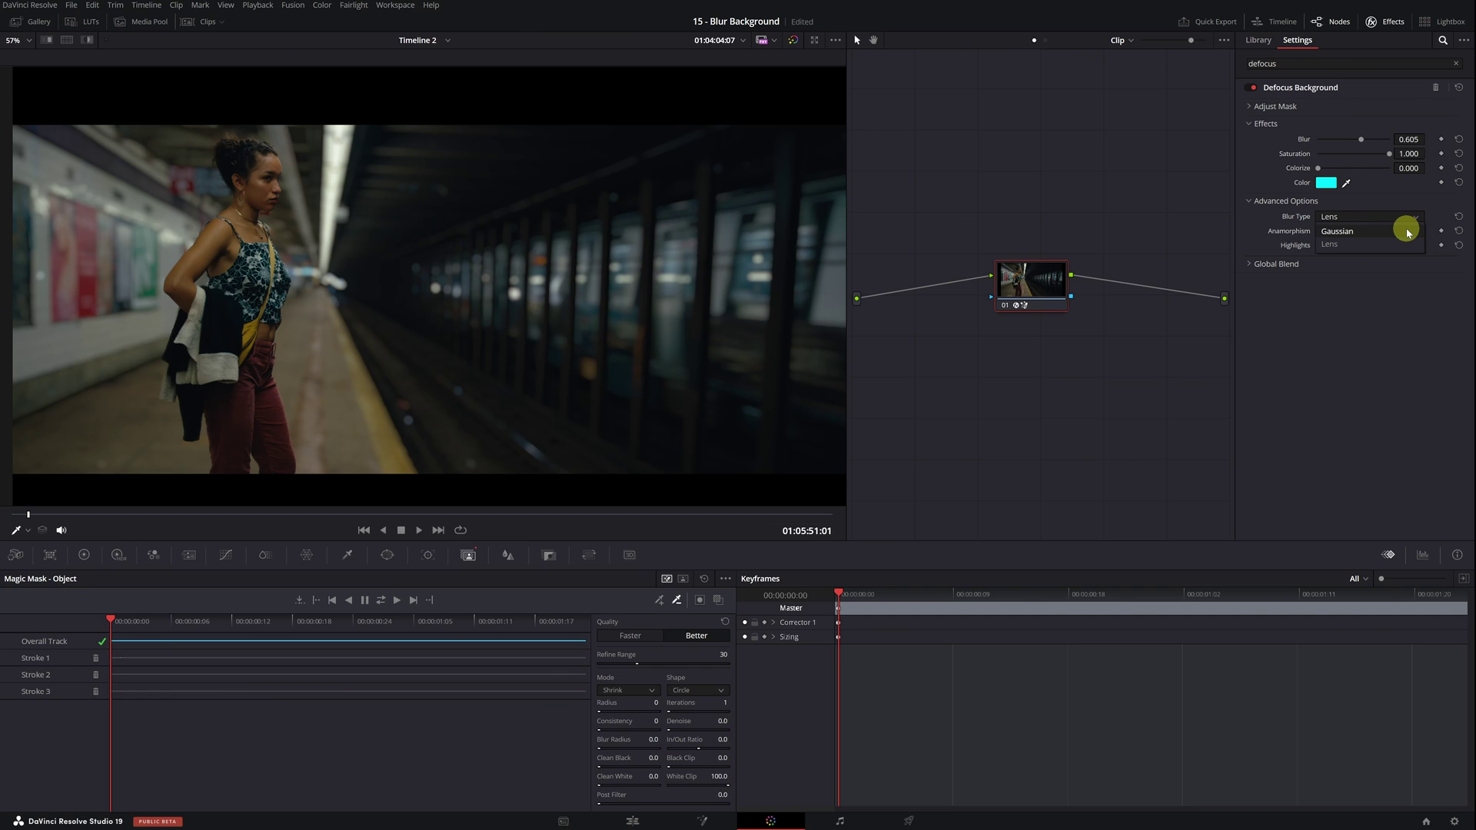
left_click(1342, 246)
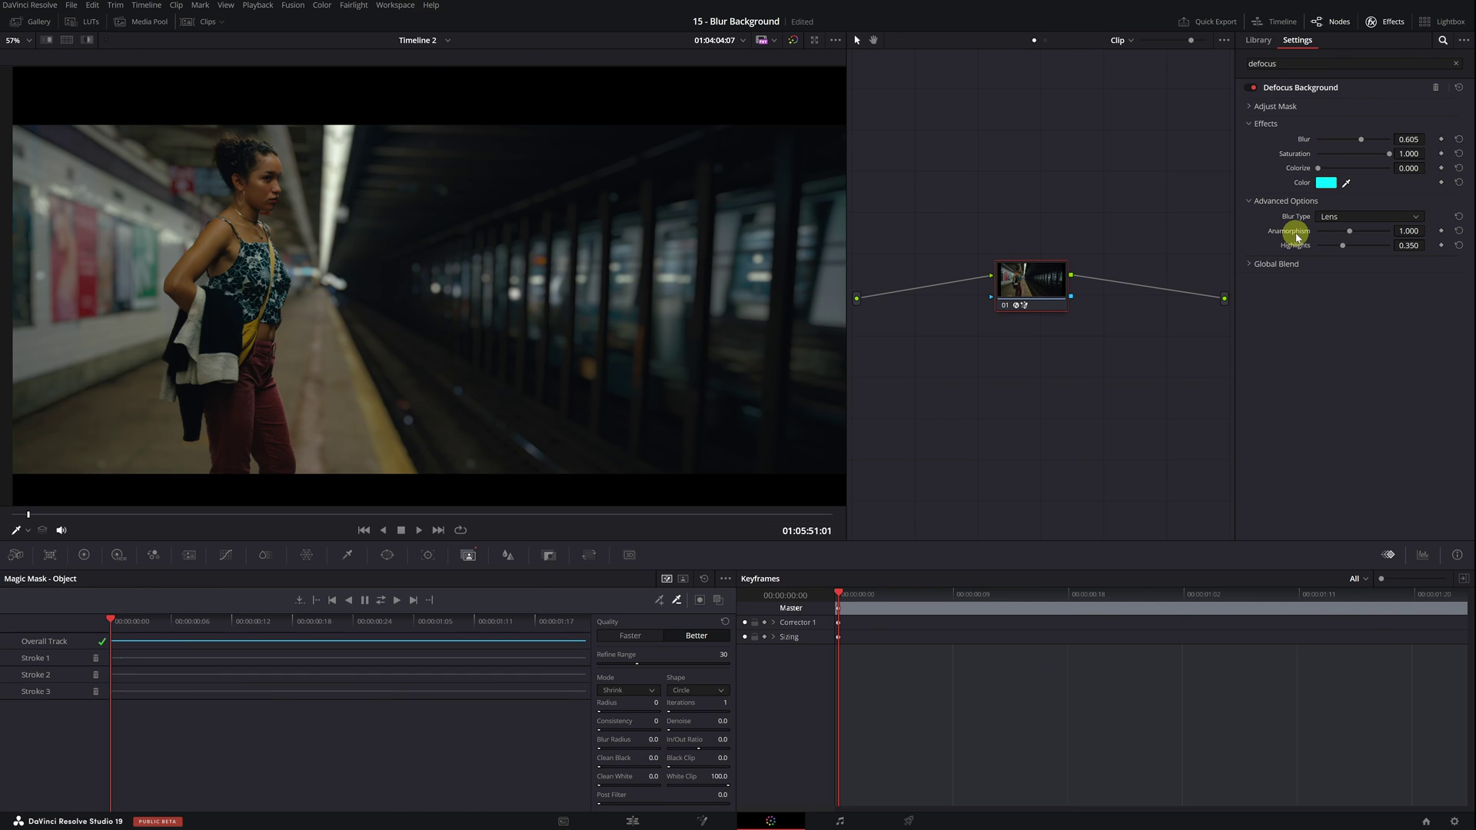
Step: Lower Anamorphism to about 0.200 and raise Blur to about 0.783
left_click_drag(1348, 231, 1383, 236)
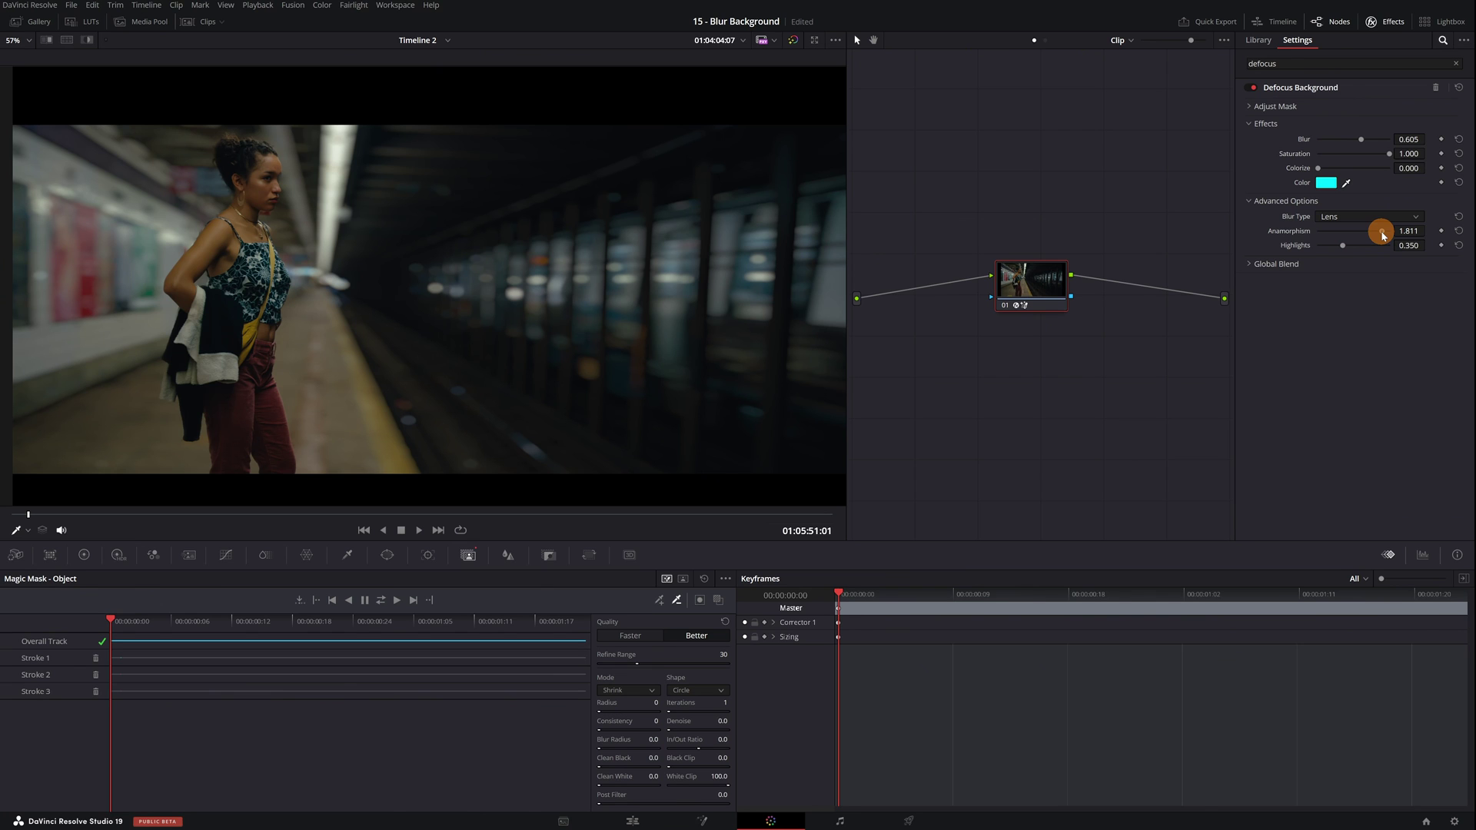
left_click_drag(1381, 235, 1314, 233)
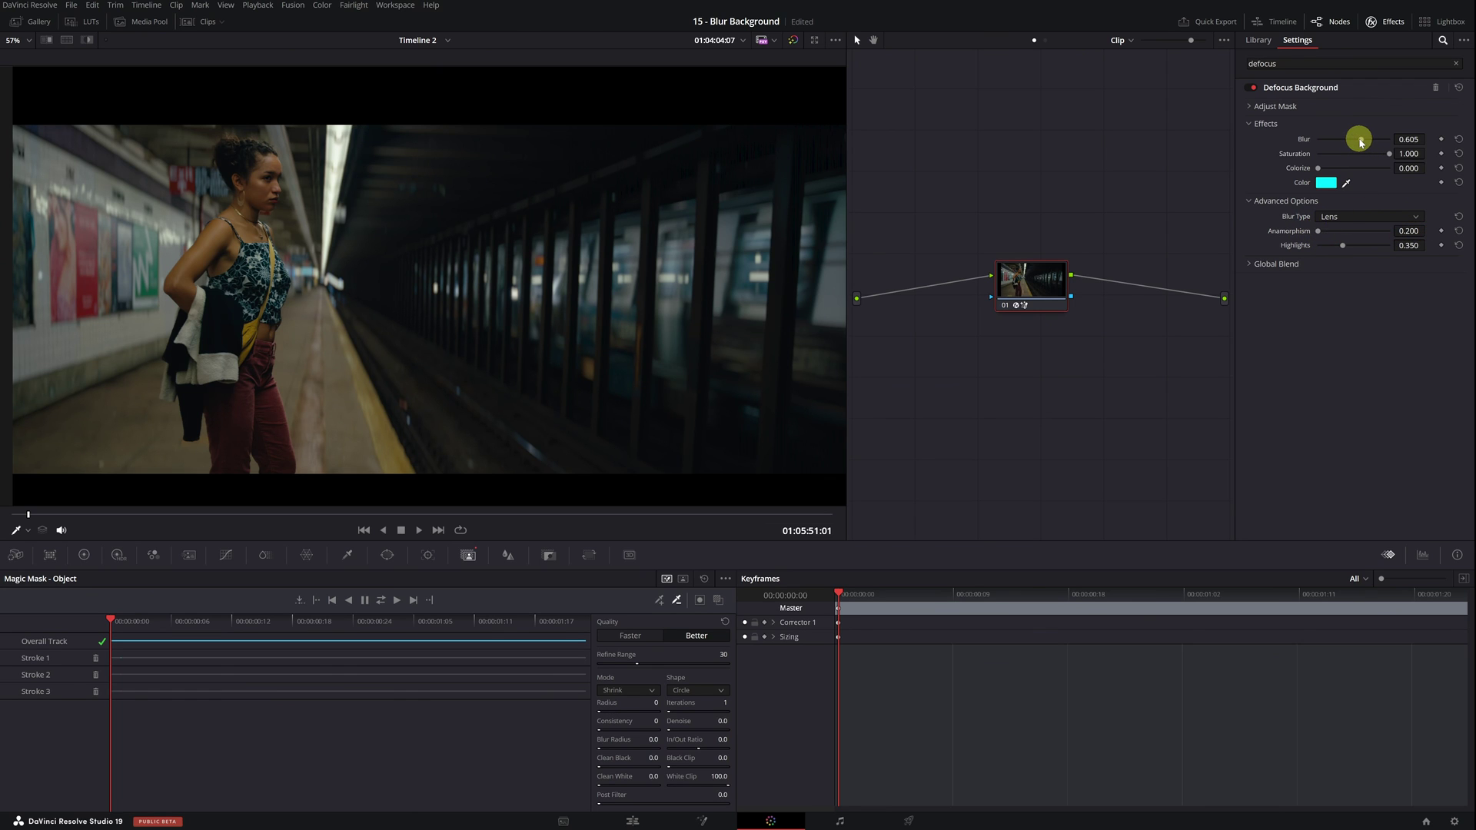
left_click_drag(1360, 142, 1378, 144)
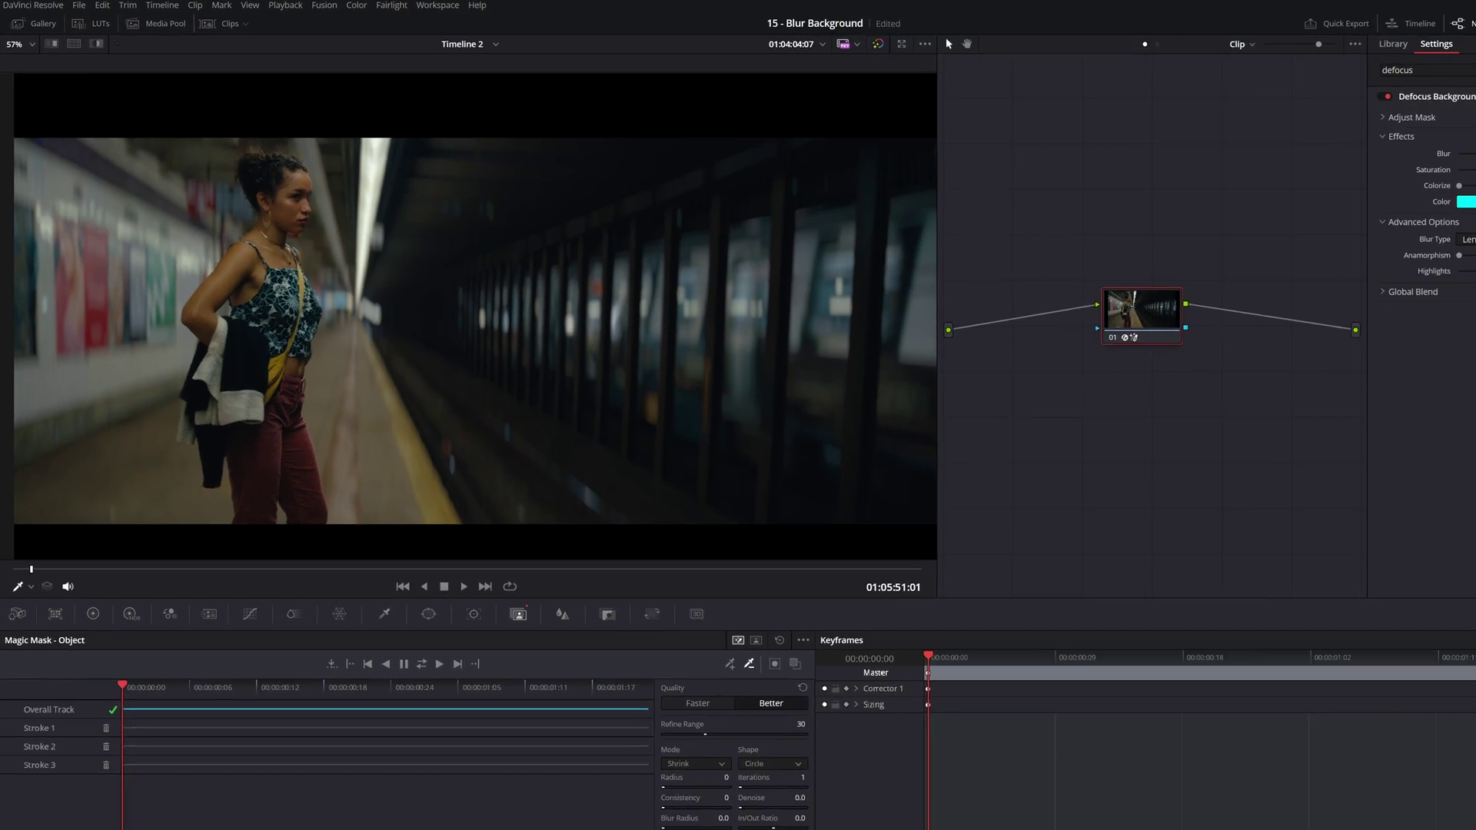
left_click_drag(1368, 139, 1374, 146)
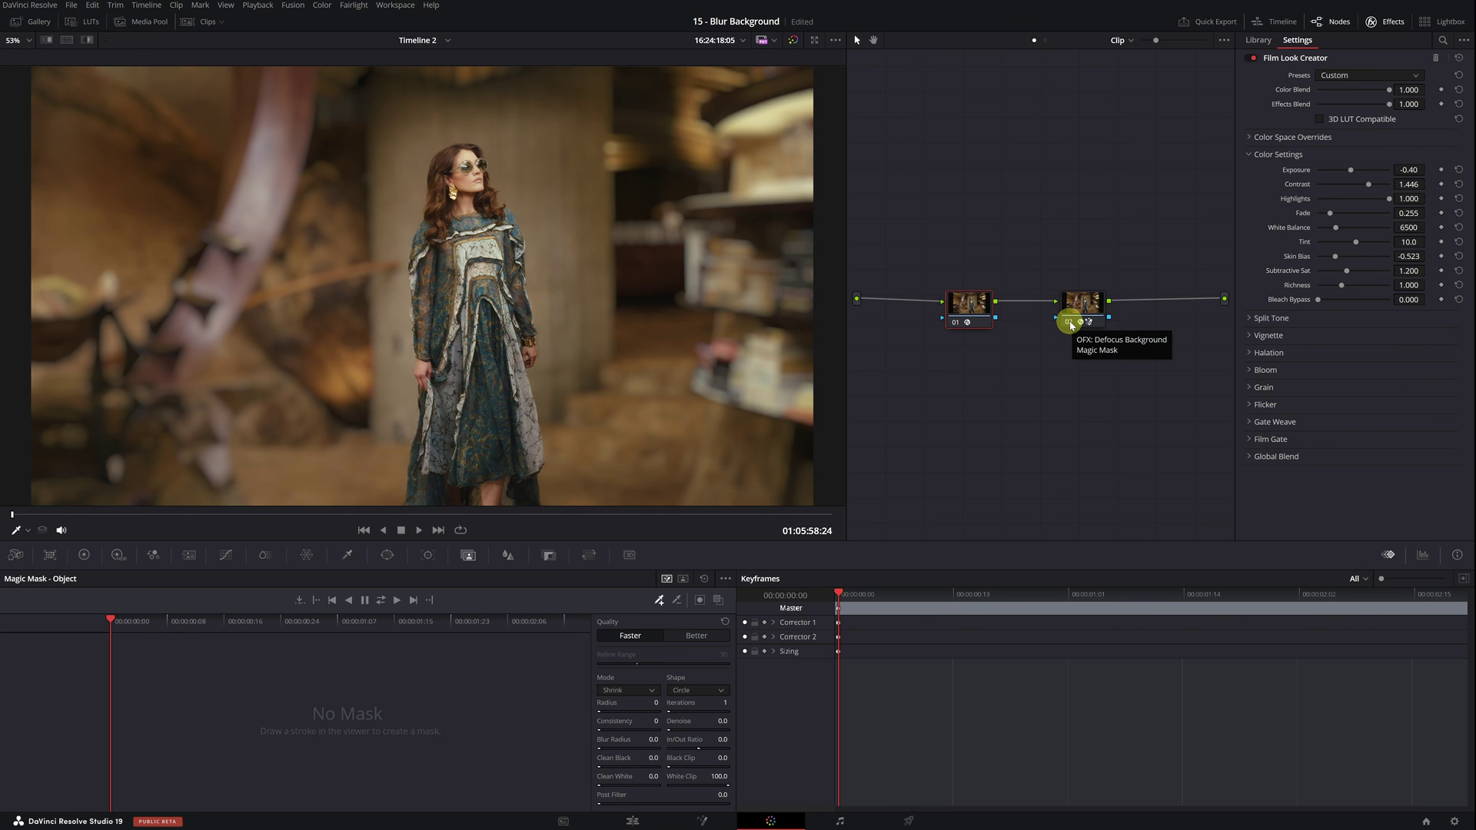
Step: Toggle the background defocus node off and on to compare the second clip, leaving it enabled
left_click(1069, 323)
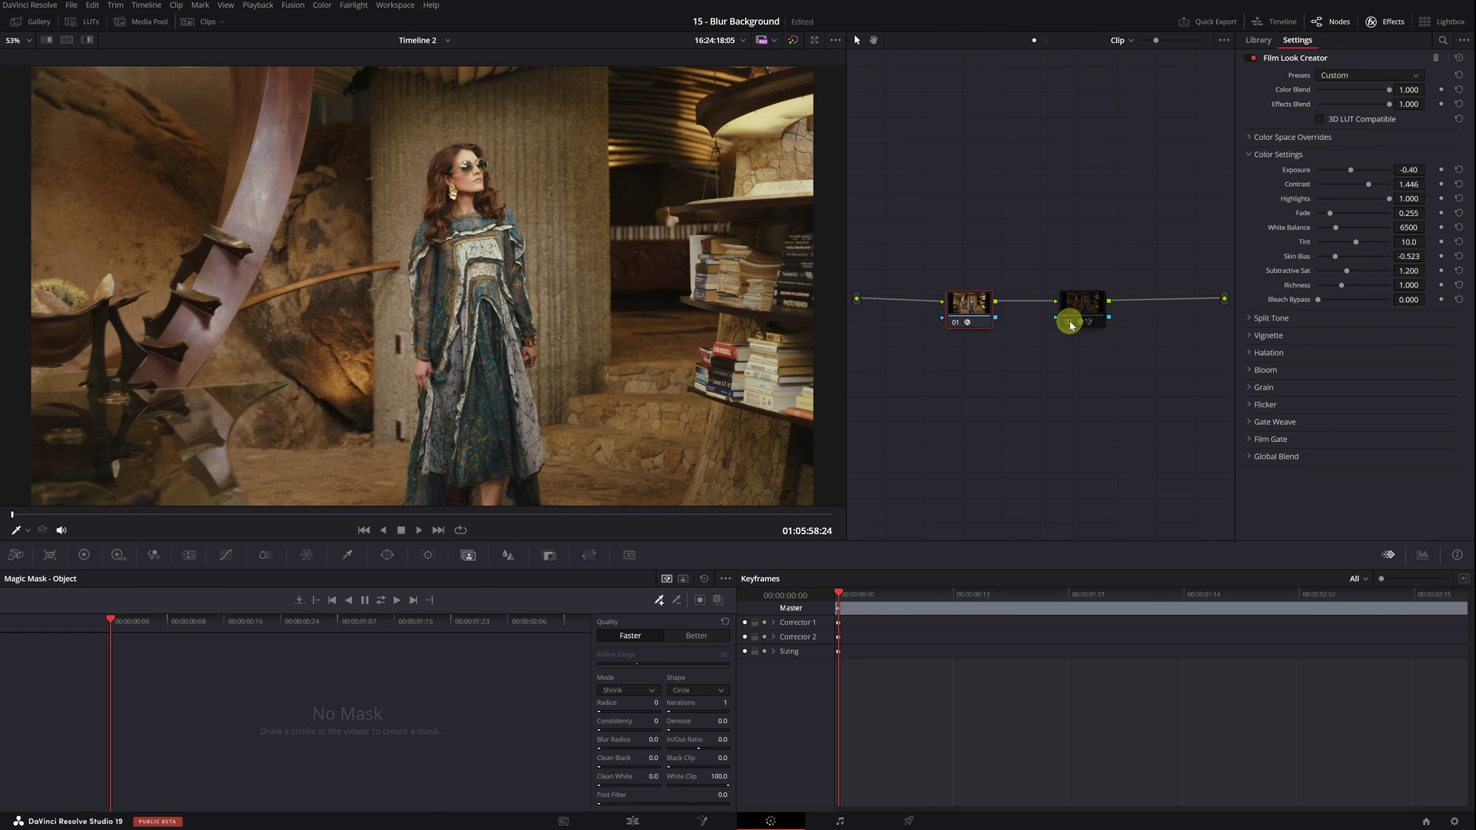
left_click(1069, 323)
left_click(1069, 323)
left_click(1069, 322)
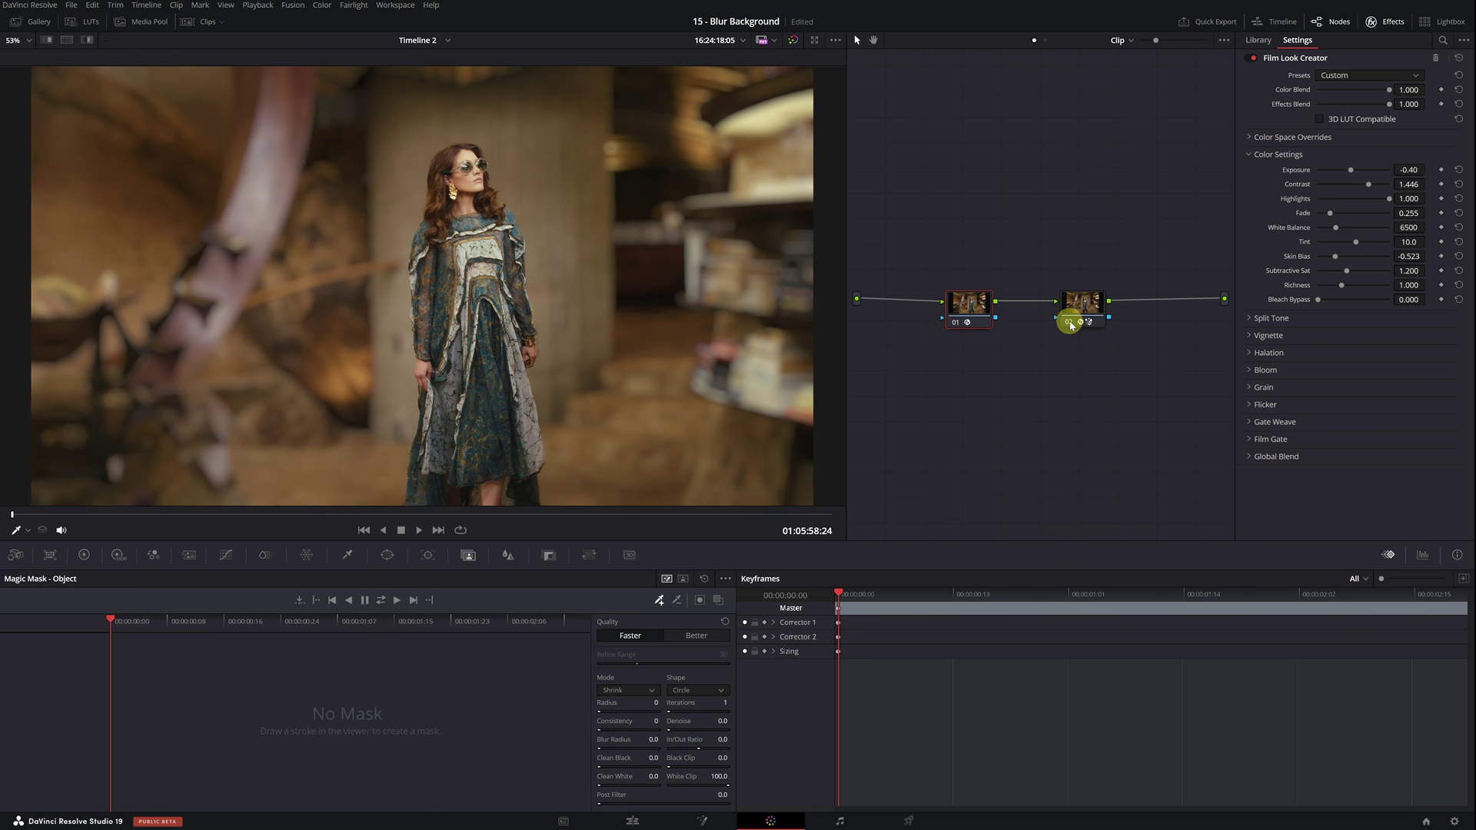
left_click(1069, 323)
left_click(466, 256)
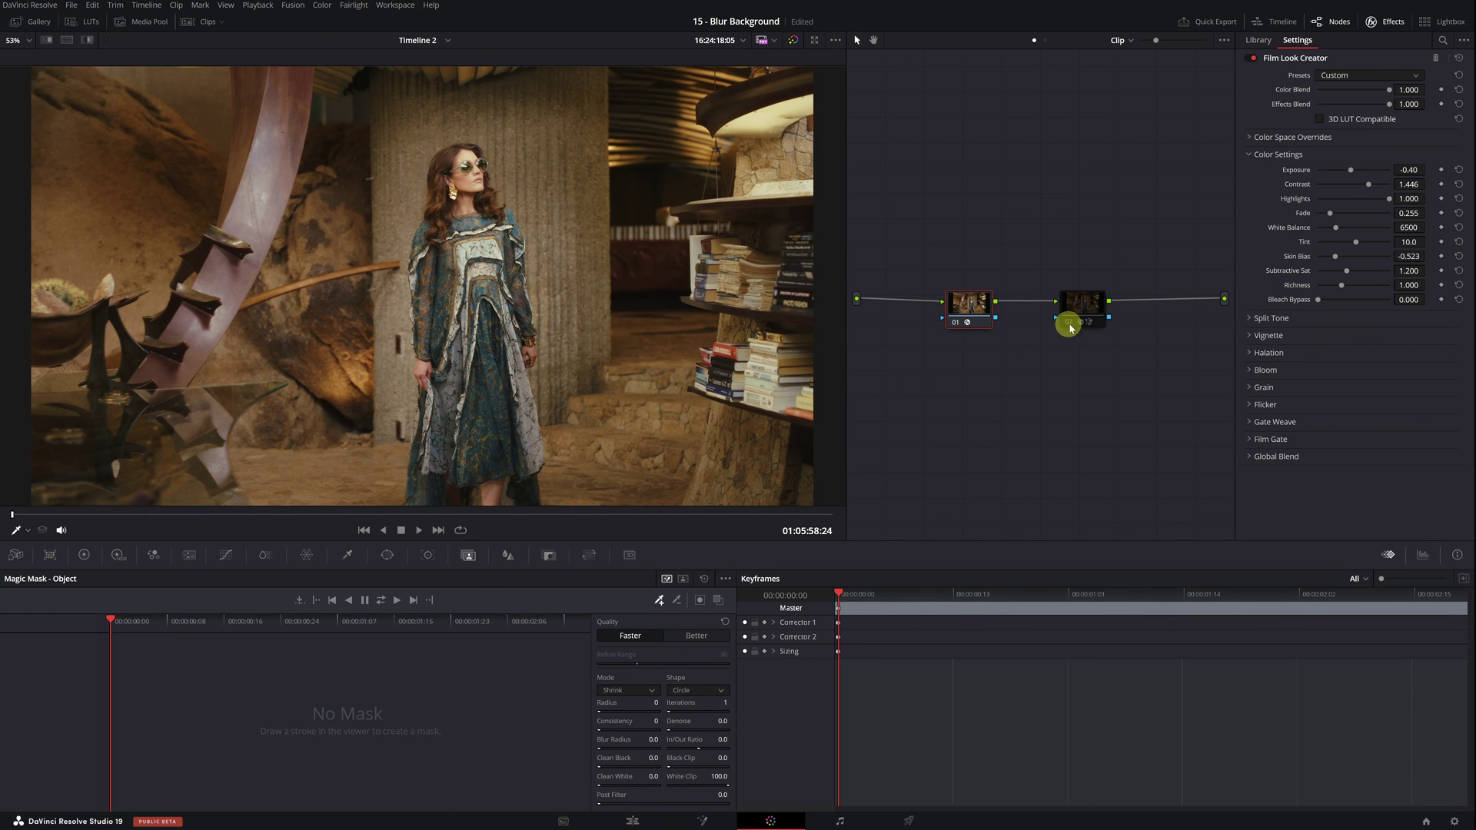
left_click(1070, 323)
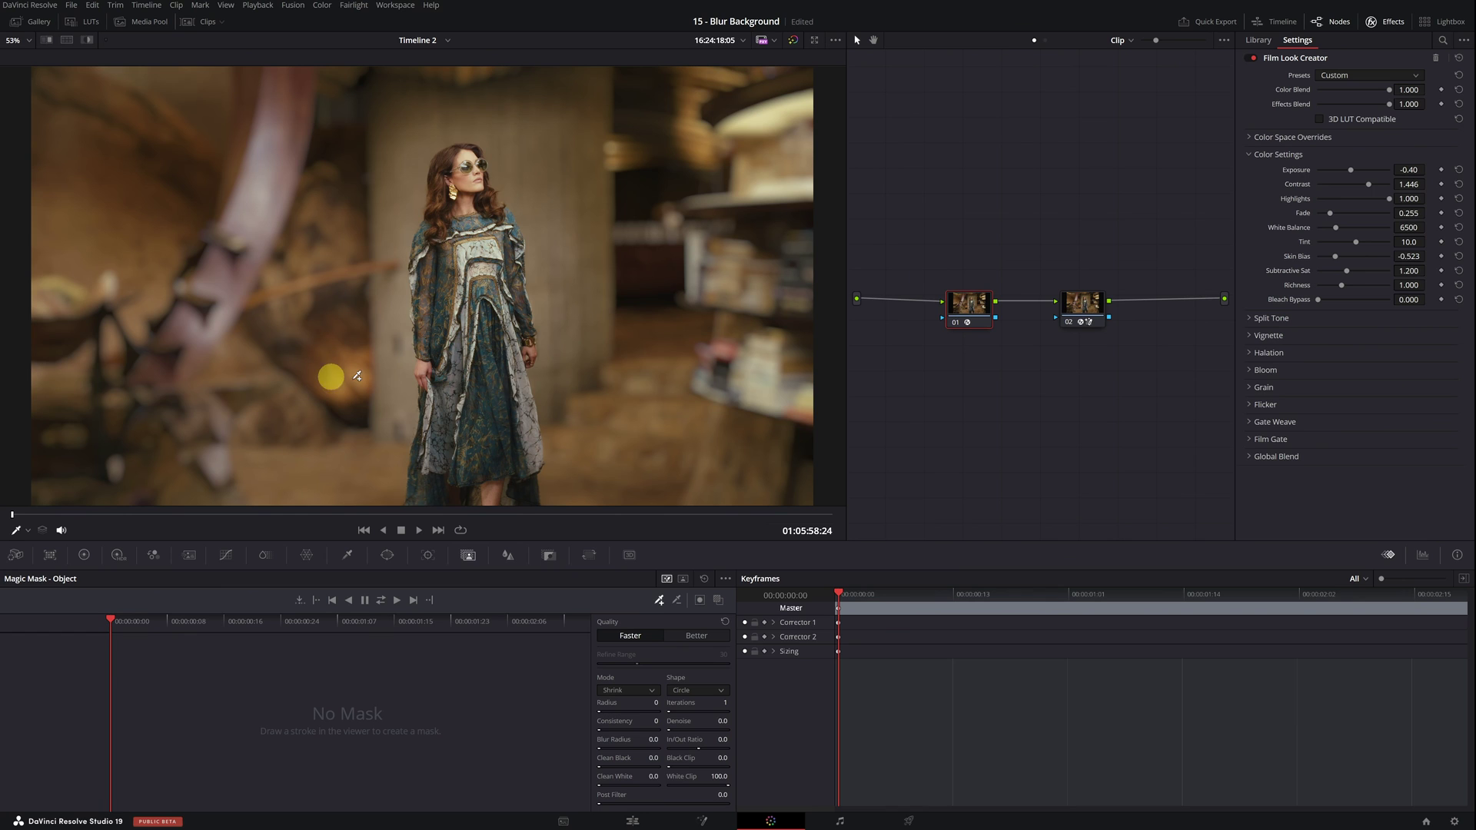
Step: On node 02, paint Magic Mask strokes over the woman and down the left sculpture
left_click(1080, 309)
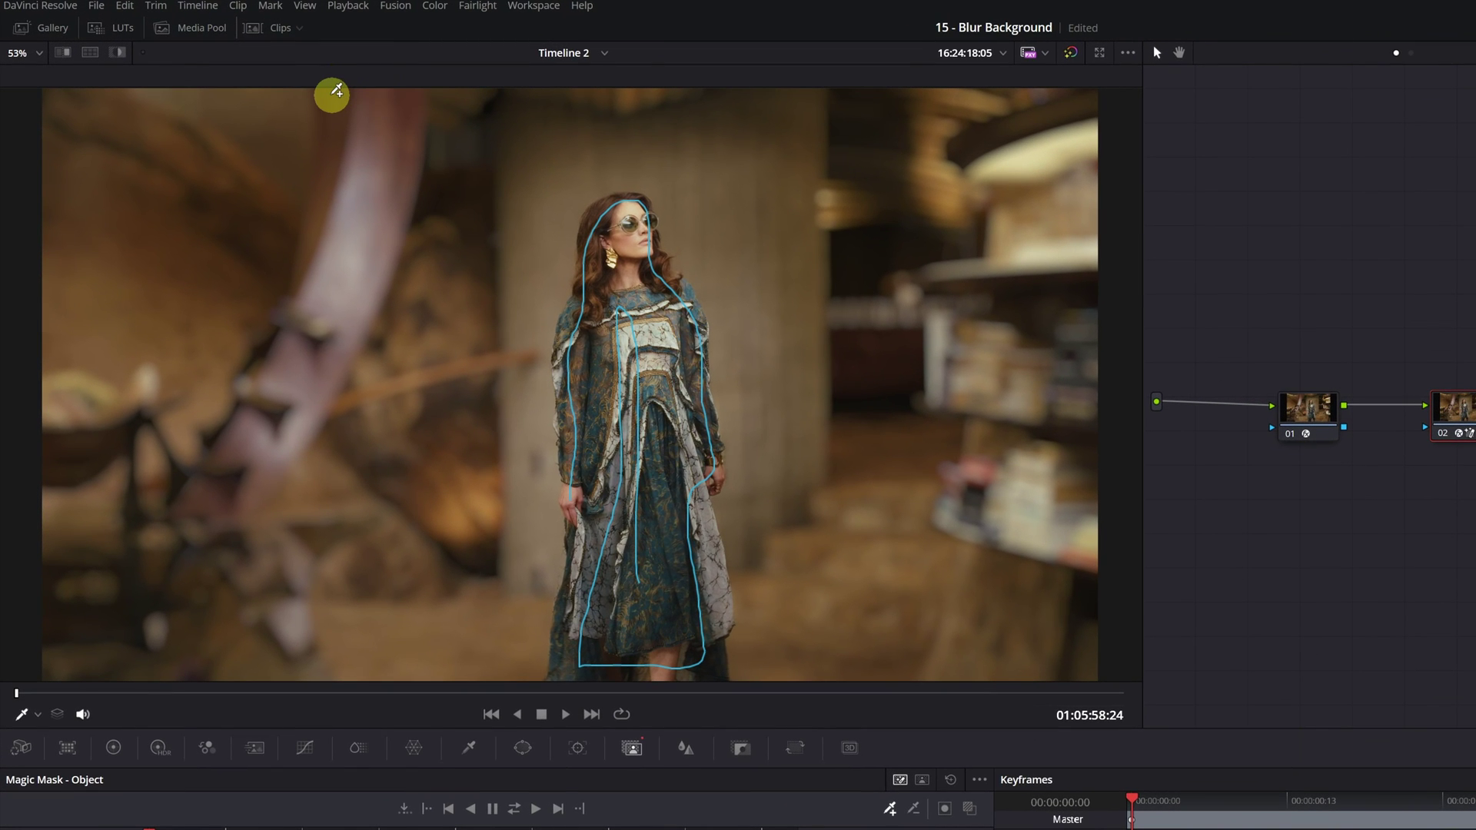
left_click(337, 90)
mouse_move(337, 90)
left_mouse_down()
mouse_move(402, 95)
mouse_move(402, 139)
mouse_move(334, 338)
mouse_move(234, 494)
mouse_move(208, 471)
mouse_move(352, 198)
mouse_move(253, 380)
mouse_move(161, 428)
mouse_move(99, 412)
mouse_move(131, 538)
mouse_move(292, 599)
mouse_move(183, 611)
mouse_move(236, 601)
mouse_move(195, 622)
mouse_move(249, 600)
left_mouse_up()
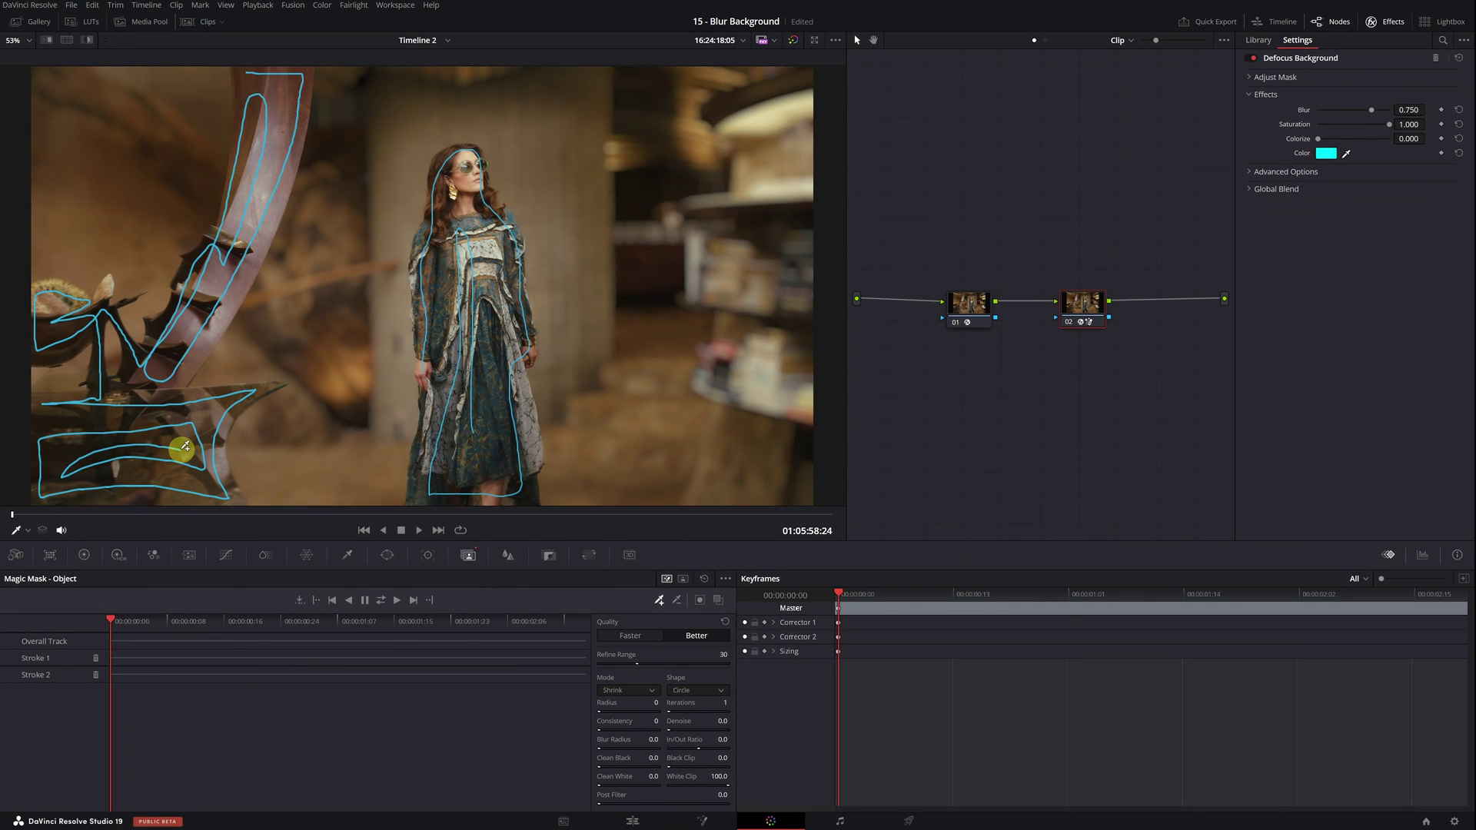
left_click_drag(184, 446, 178, 451)
Step: Show the red mask overlay and add a Magic Mask stroke down the right bookshelf
left_click(717, 601)
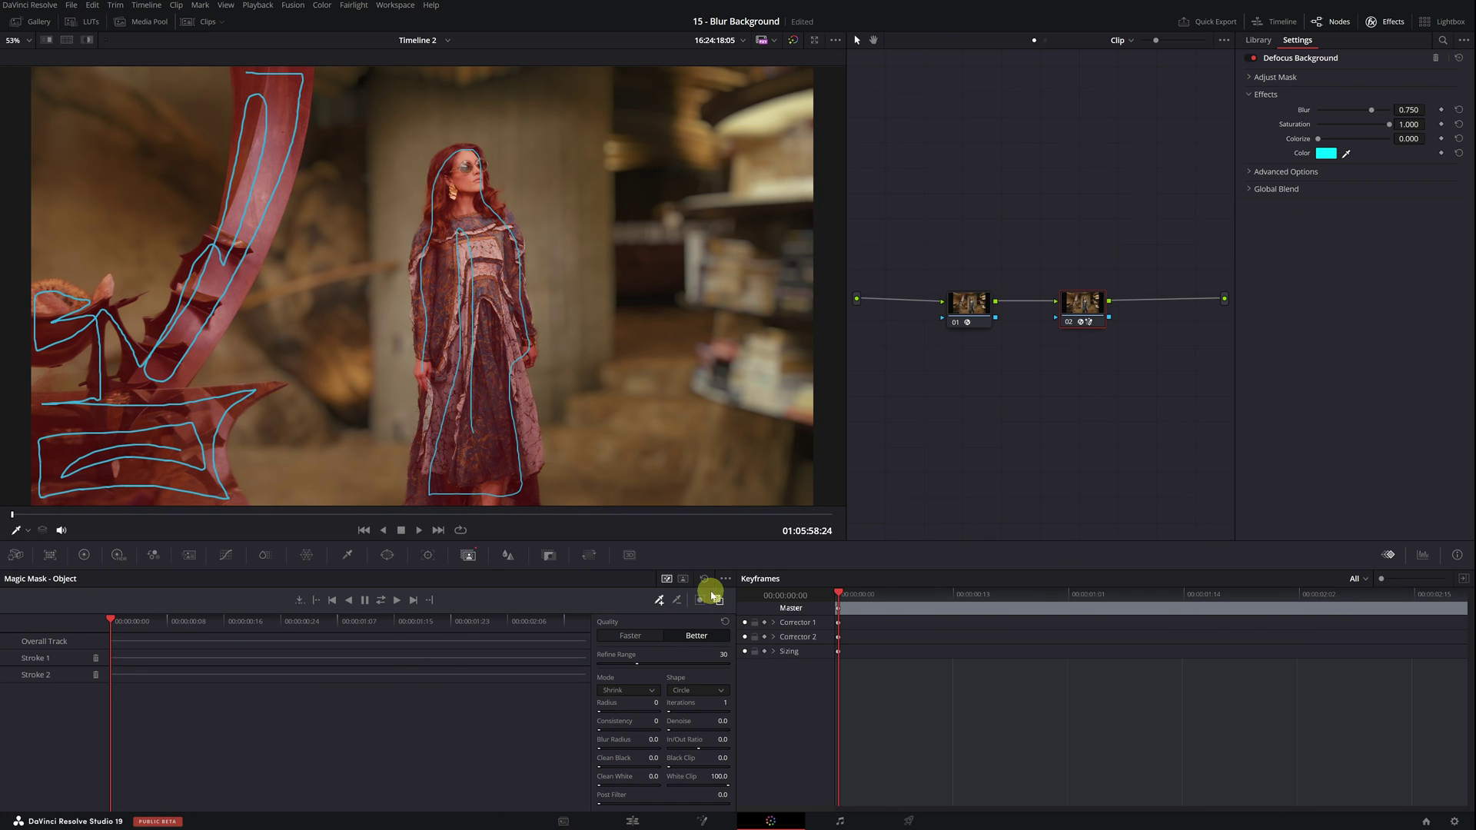
left_click(763, 76)
mouse_move(763, 77)
left_mouse_down()
mouse_move(721, 112)
mouse_move(740, 196)
mouse_move(714, 235)
mouse_move(749, 305)
mouse_move(706, 492)
mouse_move(769, 261)
mouse_move(757, 196)
left_mouse_up()
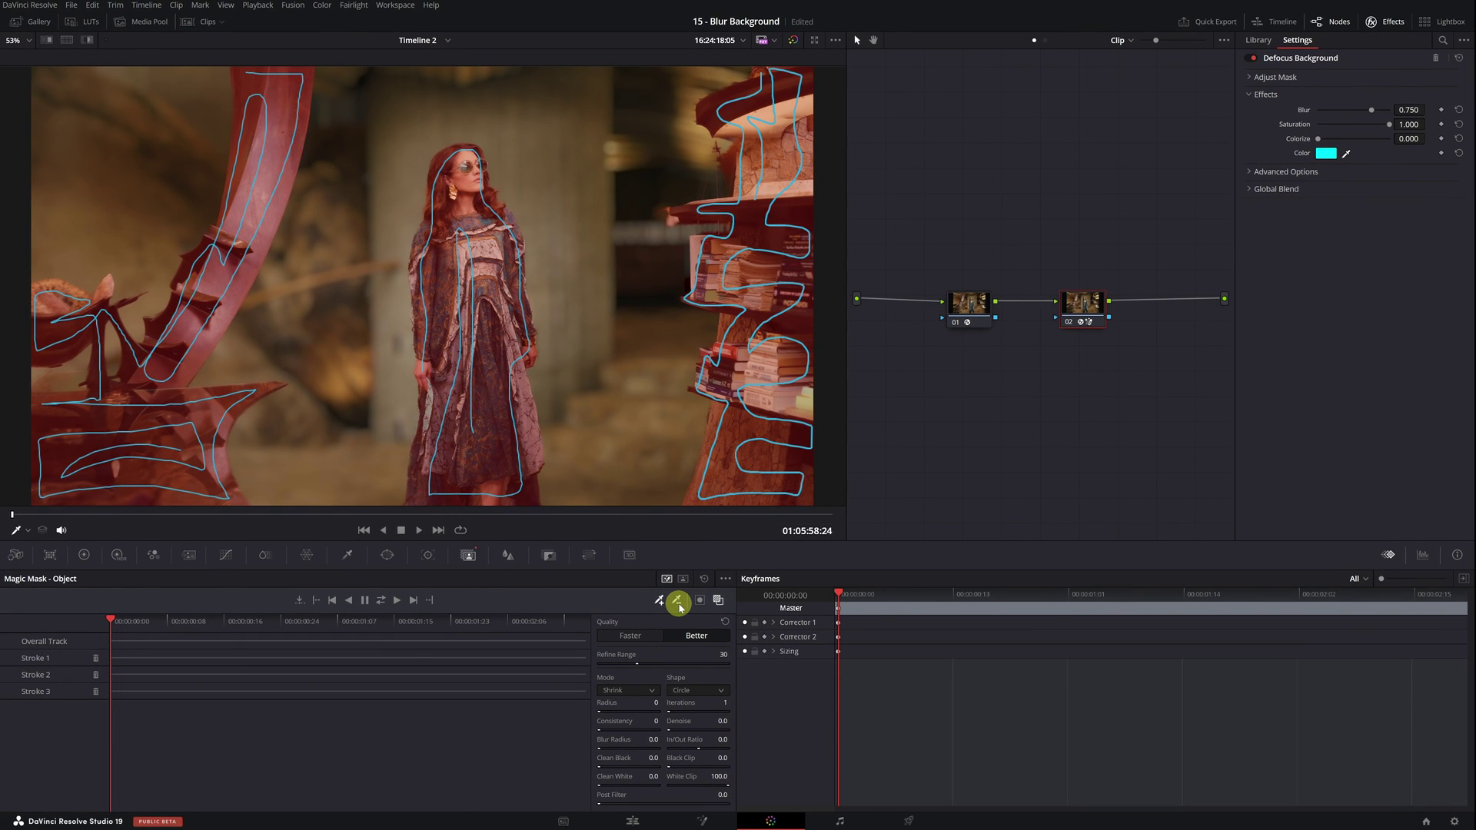
Step: Draw subtractive strokes removing background along the bookshelf edge and around the left sculpture
left_click(675, 602)
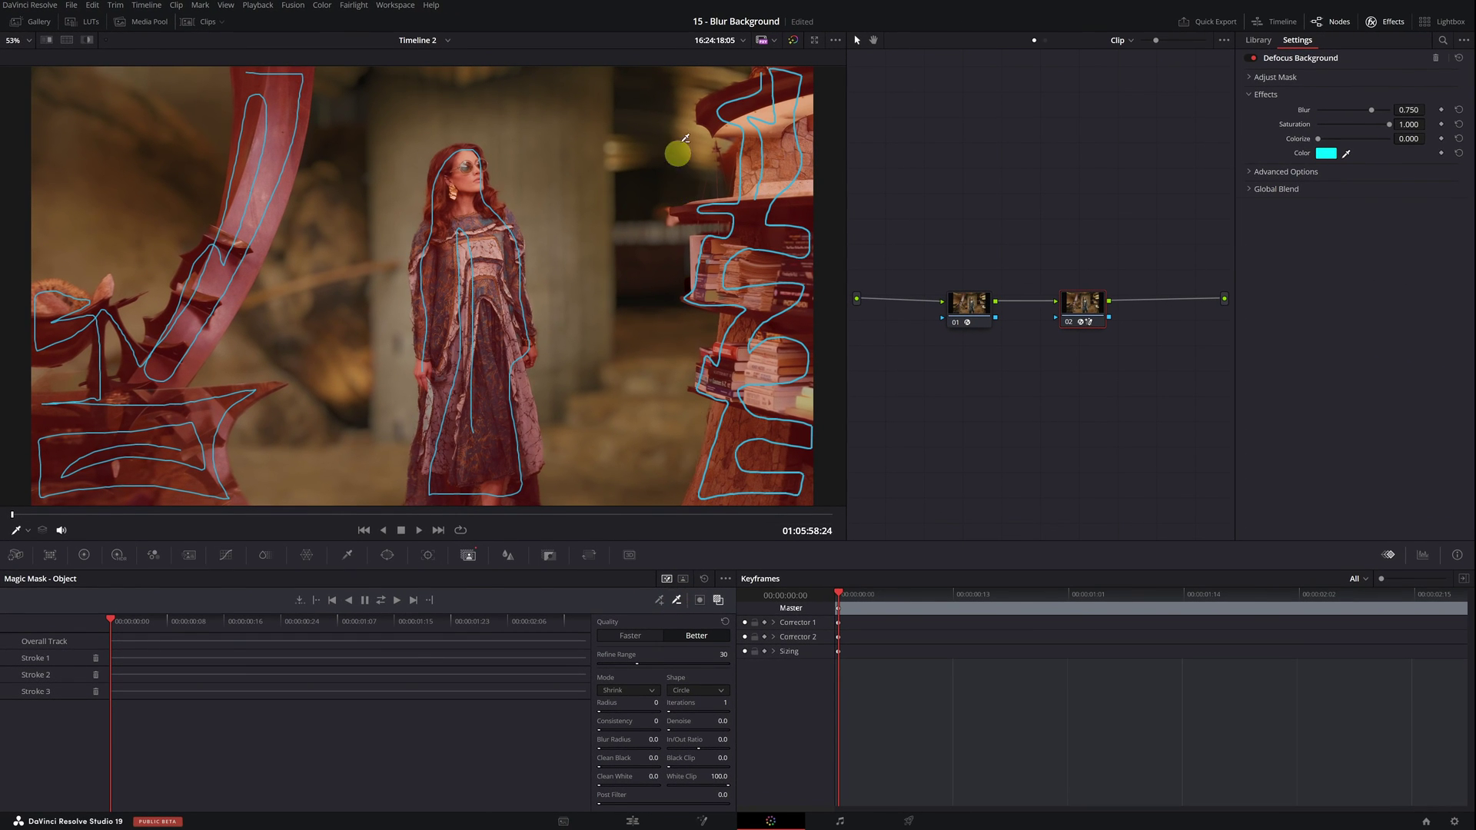
mouse_move(736, 74)
left_mouse_down()
mouse_move(690, 89)
mouse_move(692, 146)
mouse_move(726, 160)
mouse_move(688, 168)
mouse_move(664, 235)
mouse_move(687, 338)
mouse_move(658, 461)
left_mouse_up()
left_click_drag(83, 360, 38, 381)
left_click_drag(110, 340, 113, 365)
left_click_drag(131, 319, 161, 269)
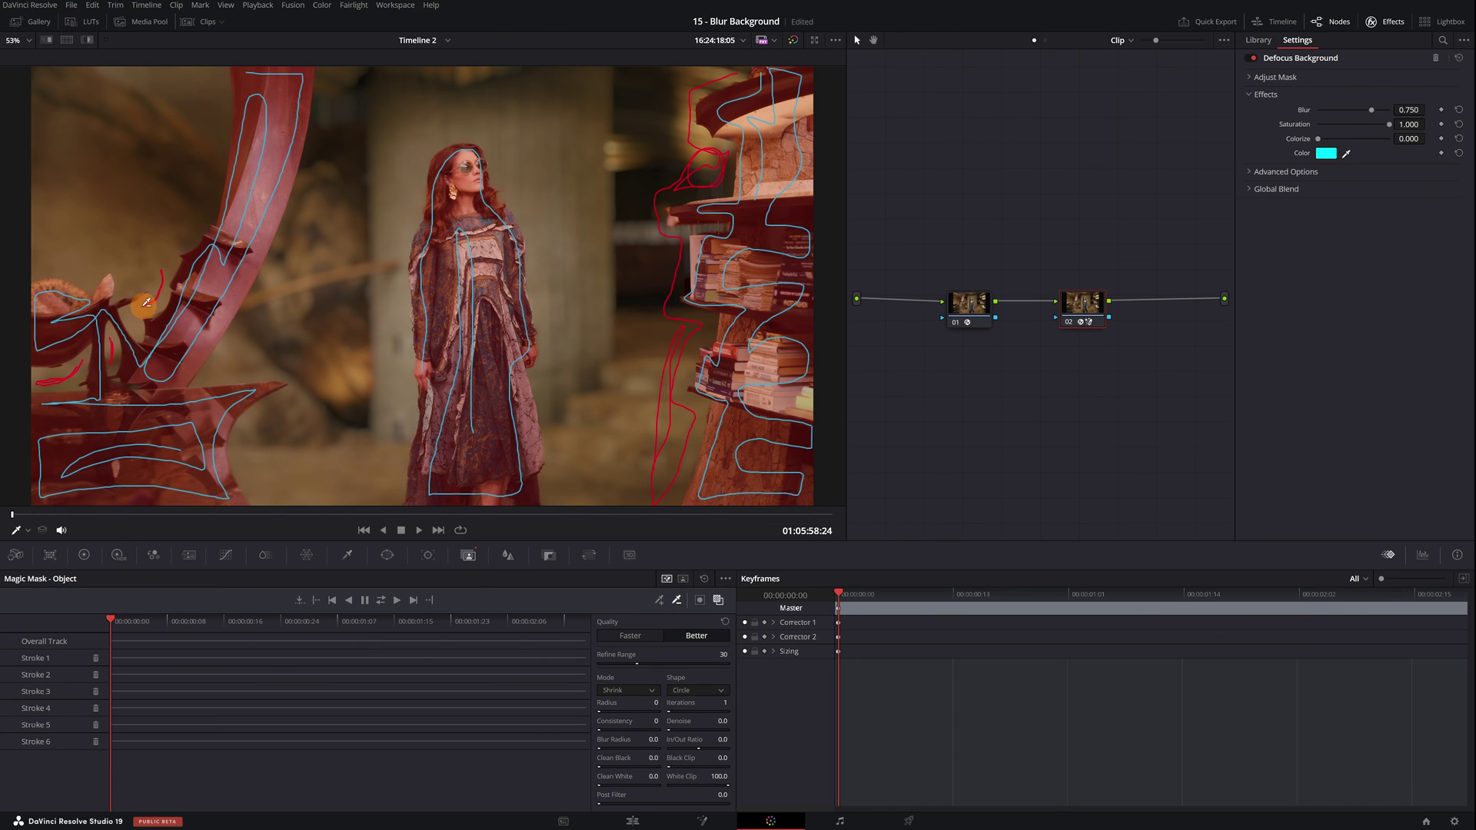
left_click_drag(216, 170, 163, 264)
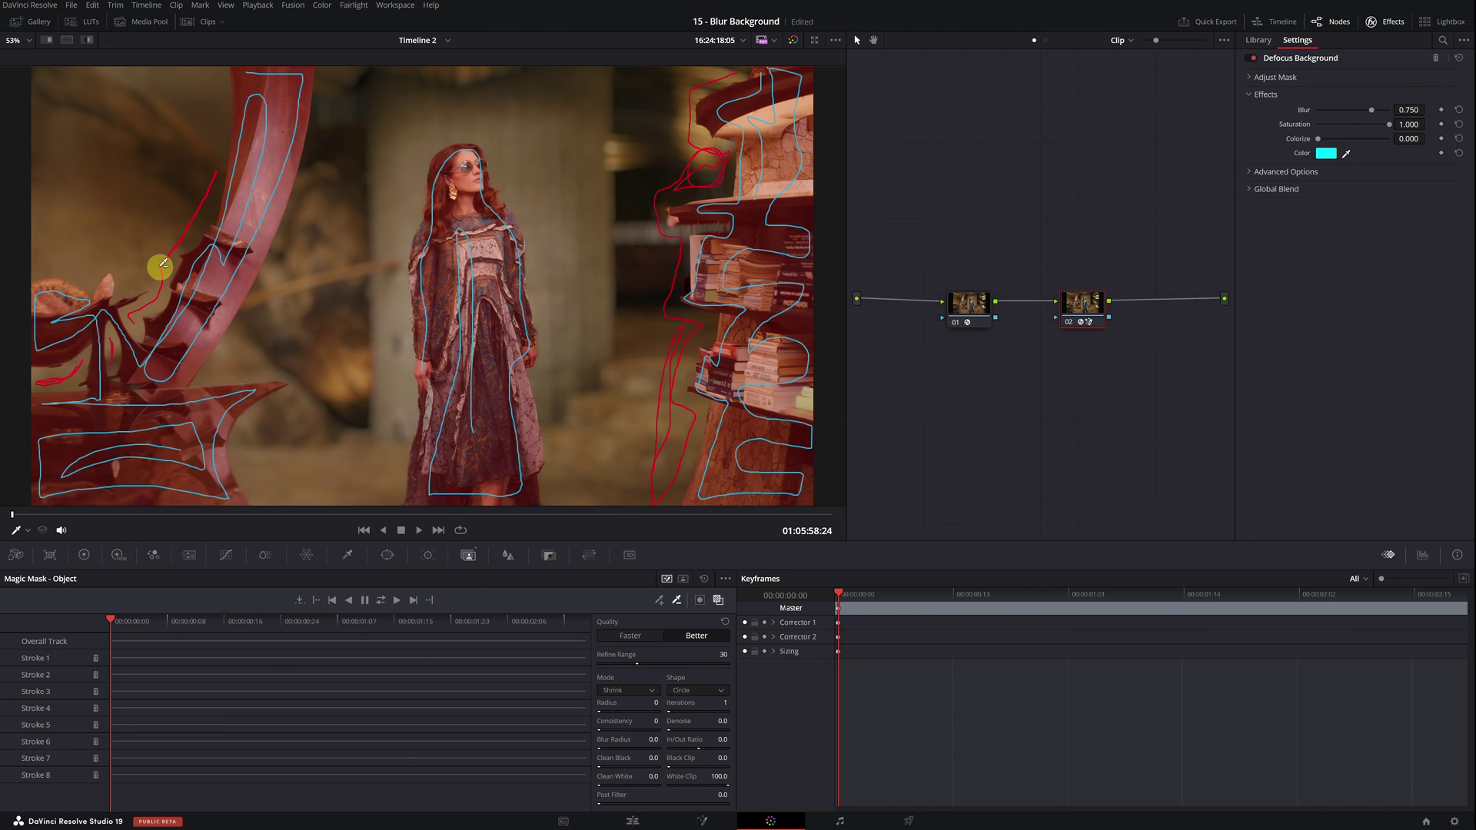
Step: Track the mask forward, then subtract the background patch above the bookshelf on an earlier frame
left_click(397, 600)
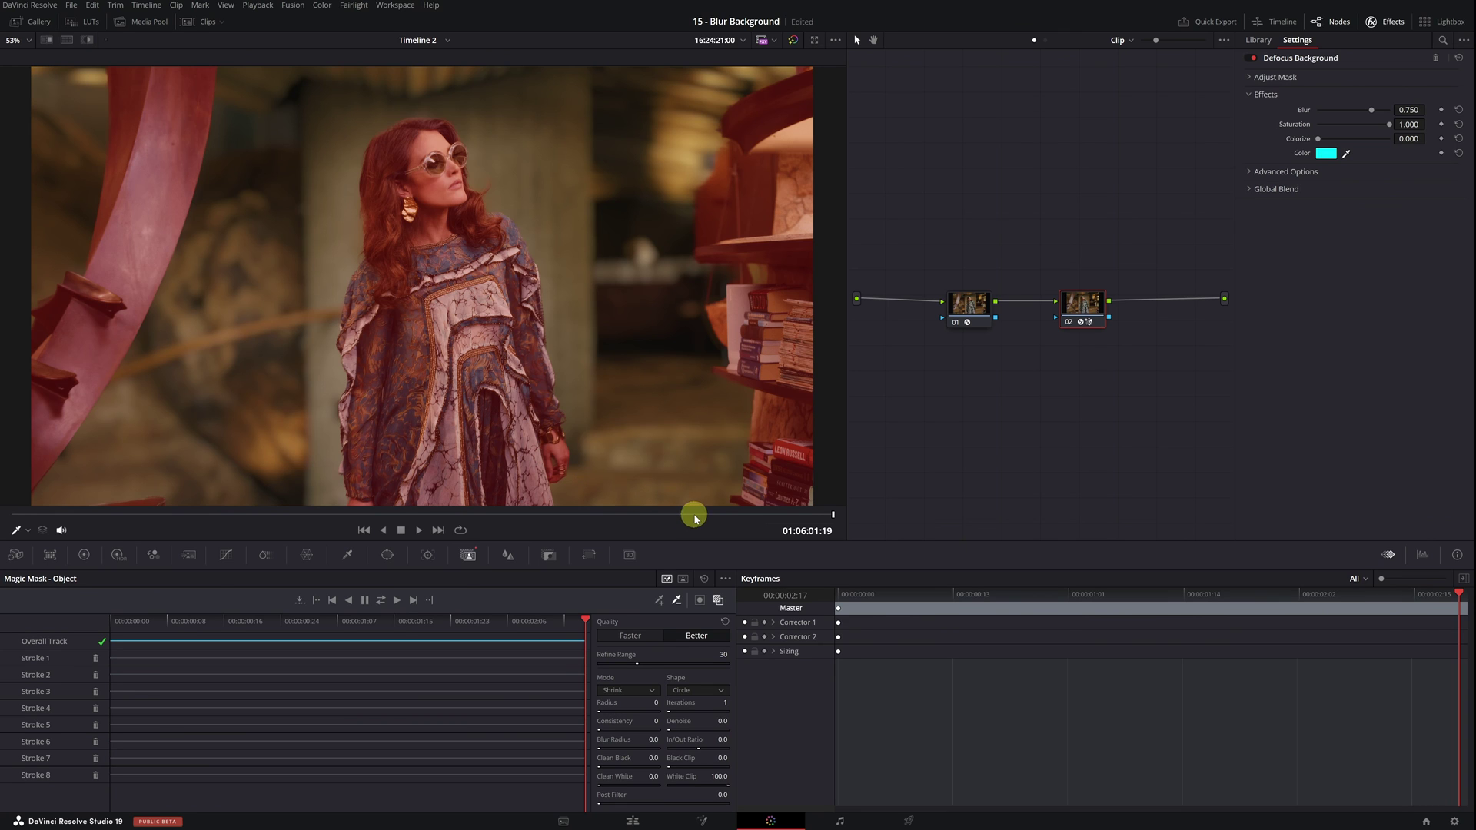
mouse_move(694, 516)
left_mouse_down()
mouse_move(146, 509)
mouse_move(164, 509)
left_mouse_up()
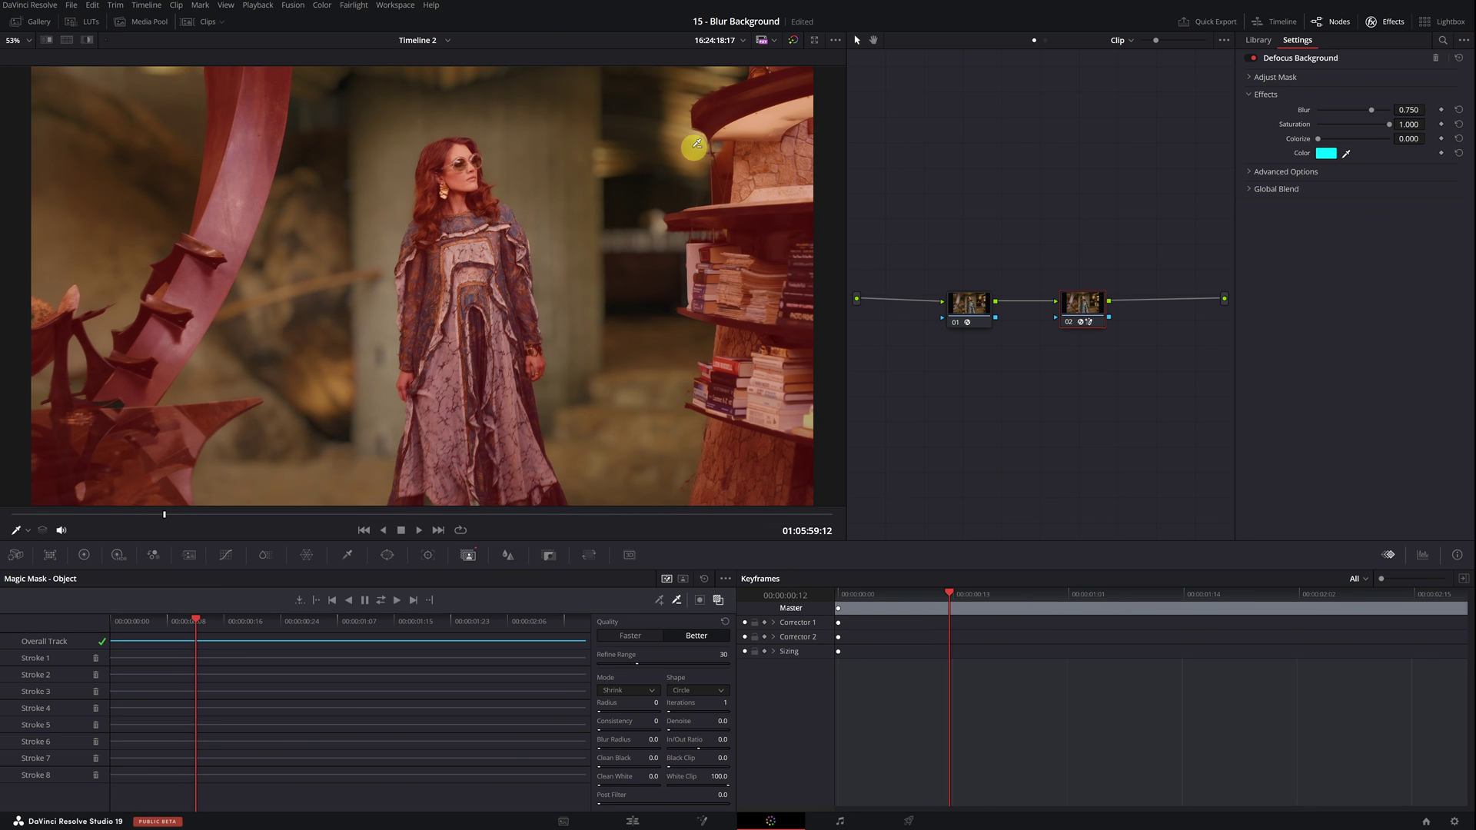
mouse_move(694, 144)
left_mouse_down()
mouse_move(728, 143)
mouse_move(722, 184)
mouse_move(701, 161)
mouse_move(711, 191)
mouse_move(698, 146)
left_mouse_up()
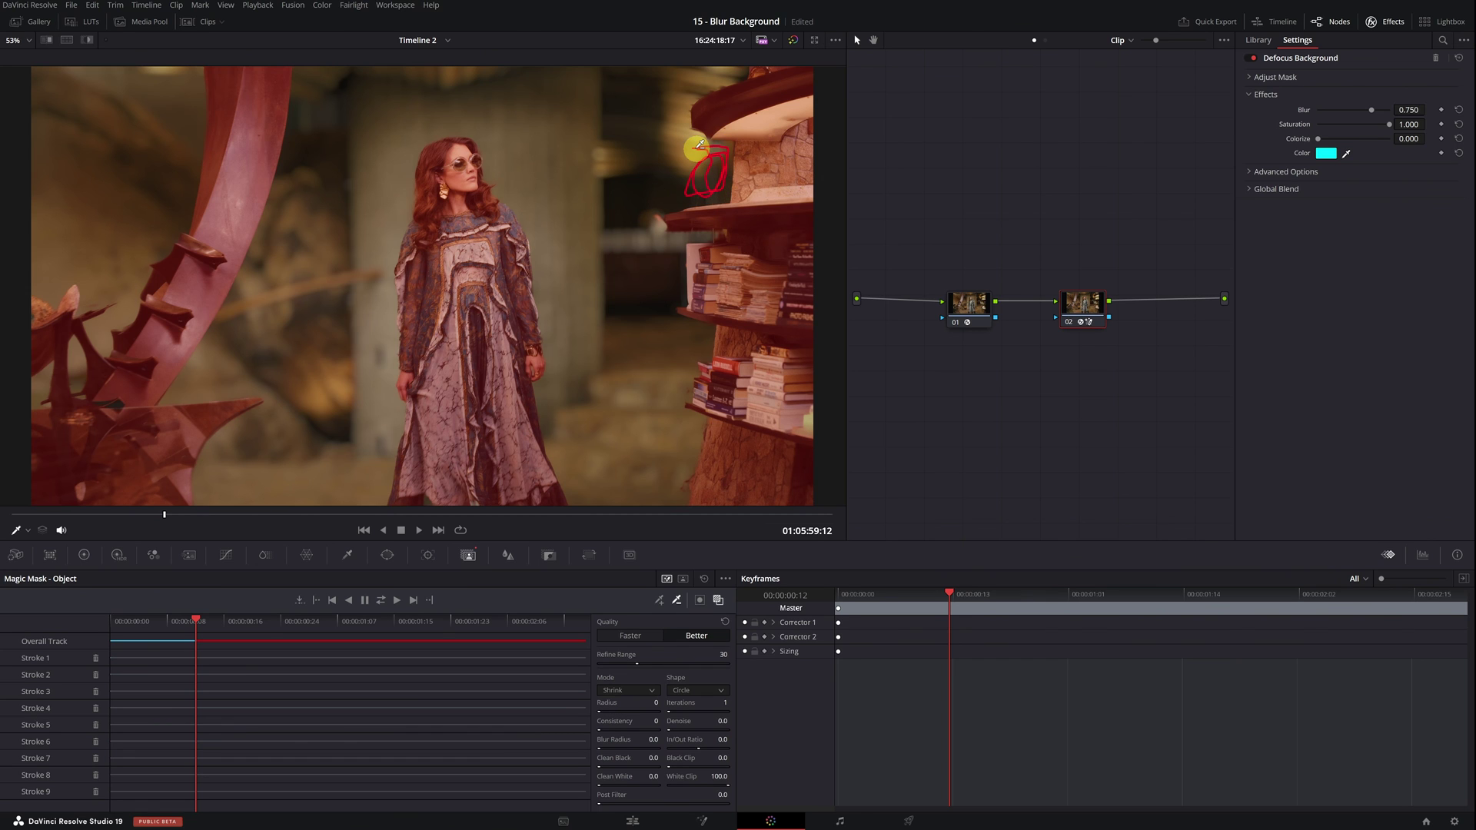
Step: Subtract another patch near the shelf top around 1 s and re-track the mask to the clip end
left_click(397, 600)
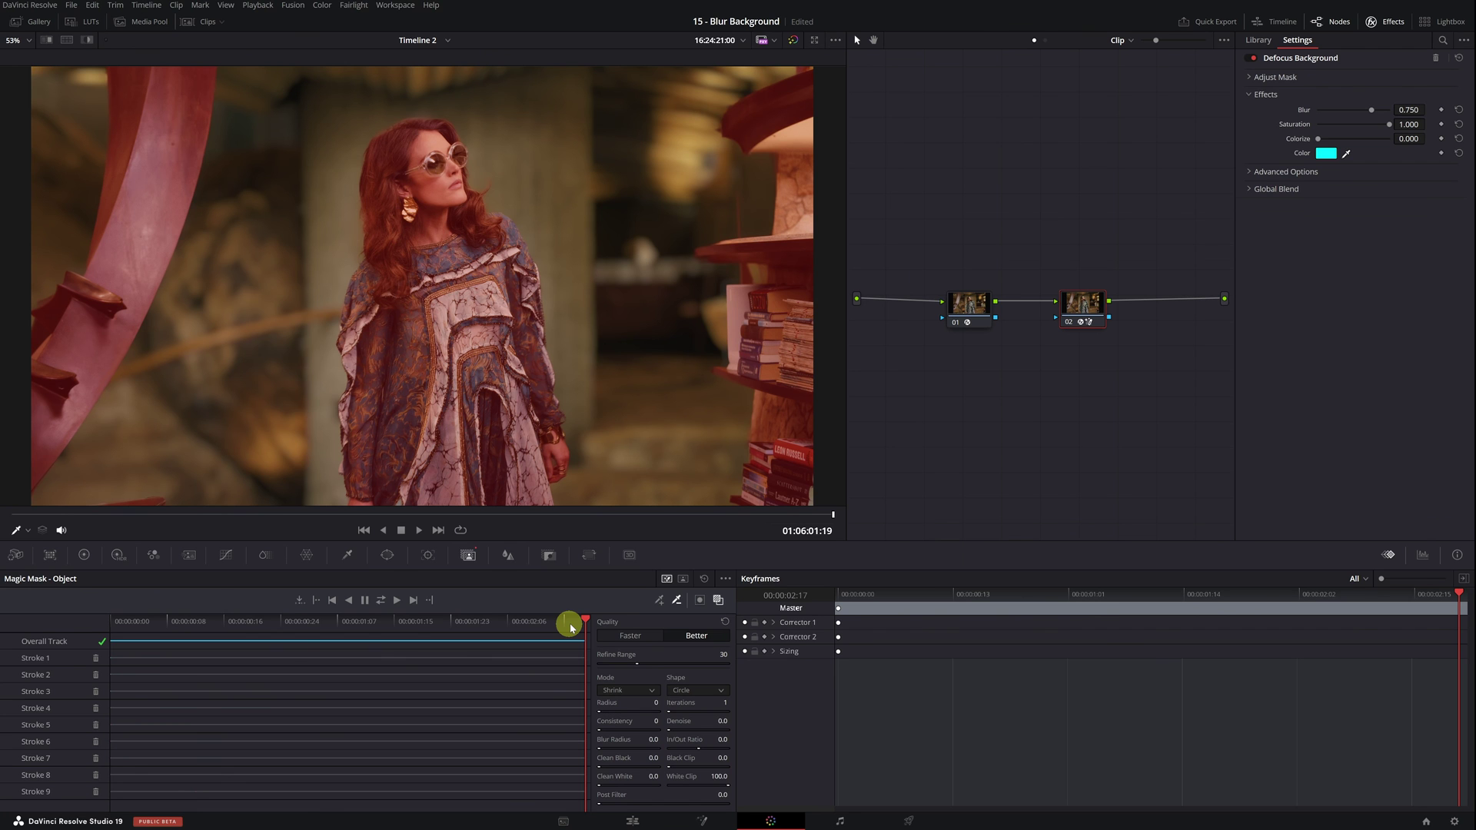
mouse_move(570, 628)
left_mouse_down()
mouse_move(270, 624)
mouse_move(287, 626)
left_mouse_up()
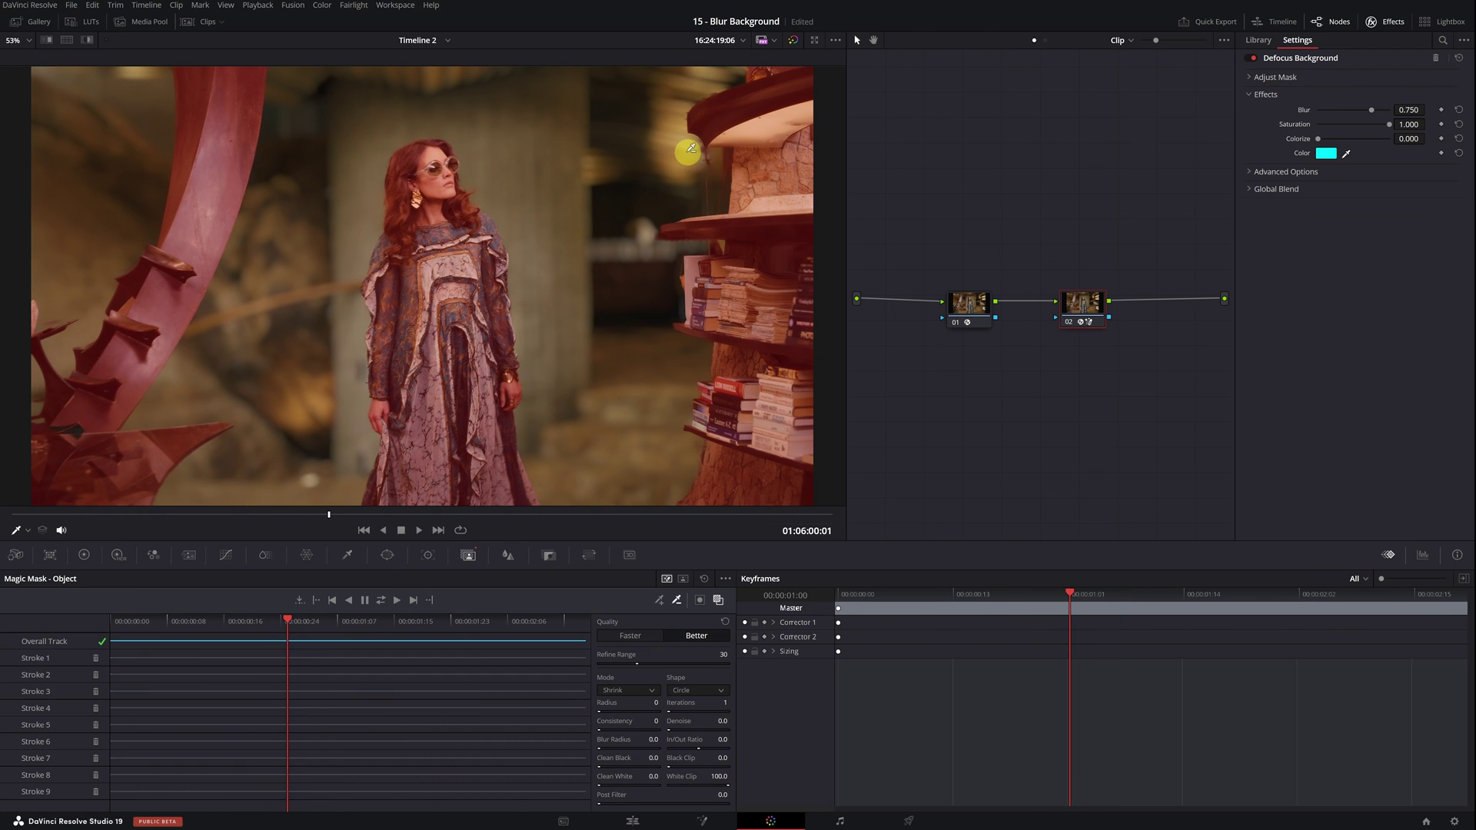
mouse_move(689, 153)
left_mouse_down()
mouse_move(726, 156)
mouse_move(721, 188)
mouse_move(673, 210)
mouse_move(715, 161)
left_mouse_up()
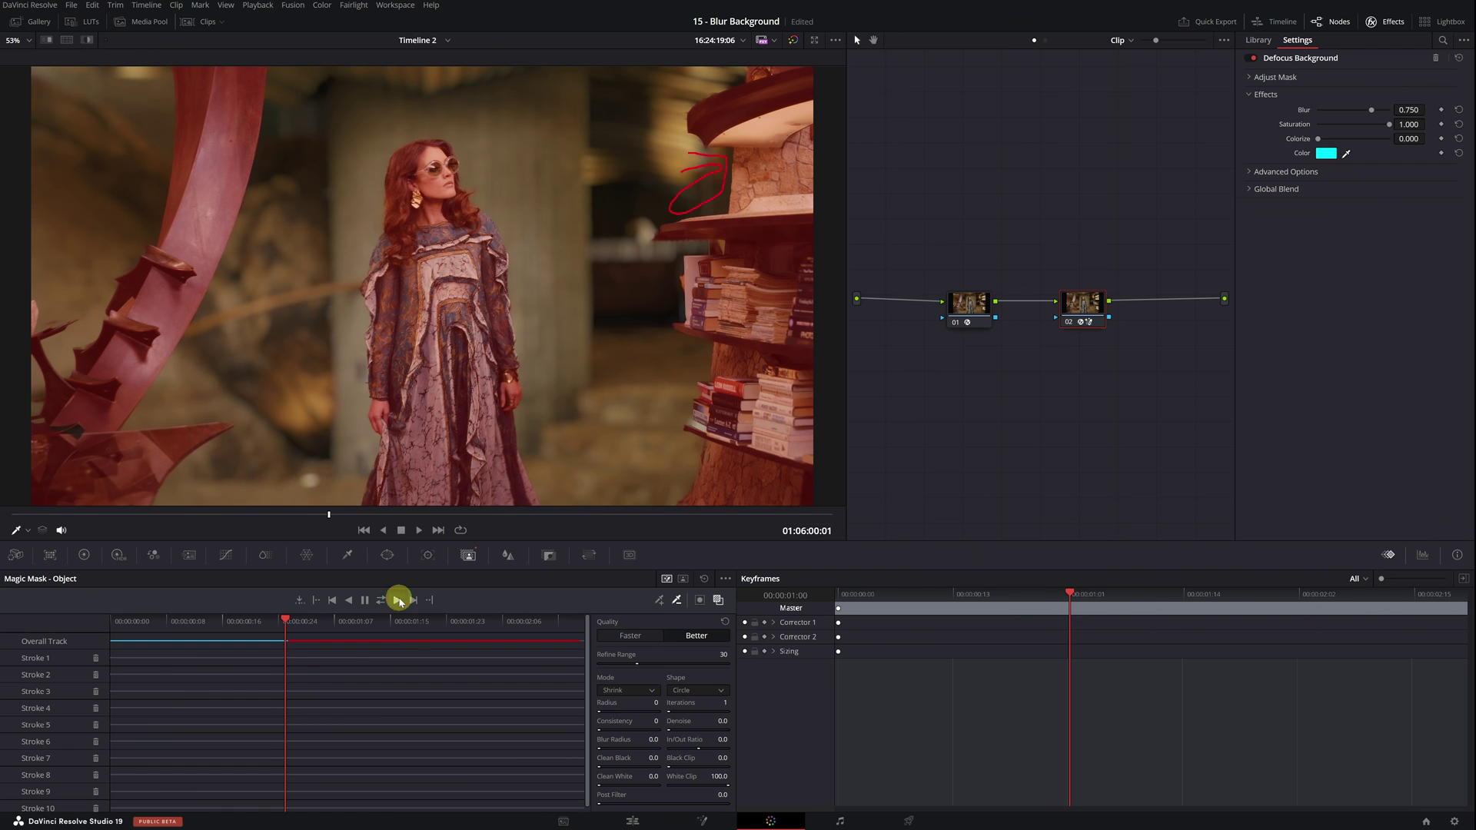
left_click(399, 601)
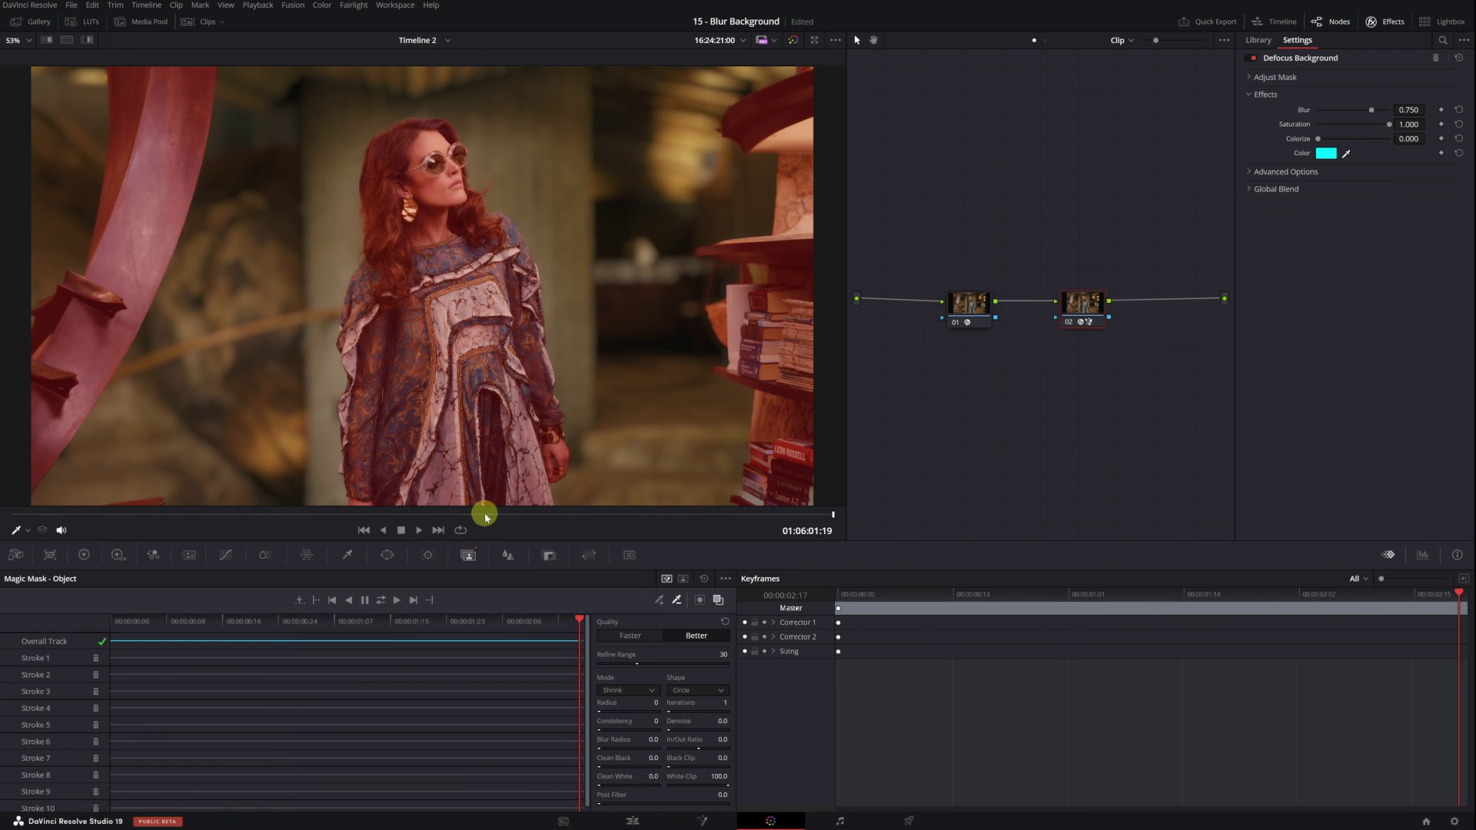
left_click_drag(483, 512, 185, 511)
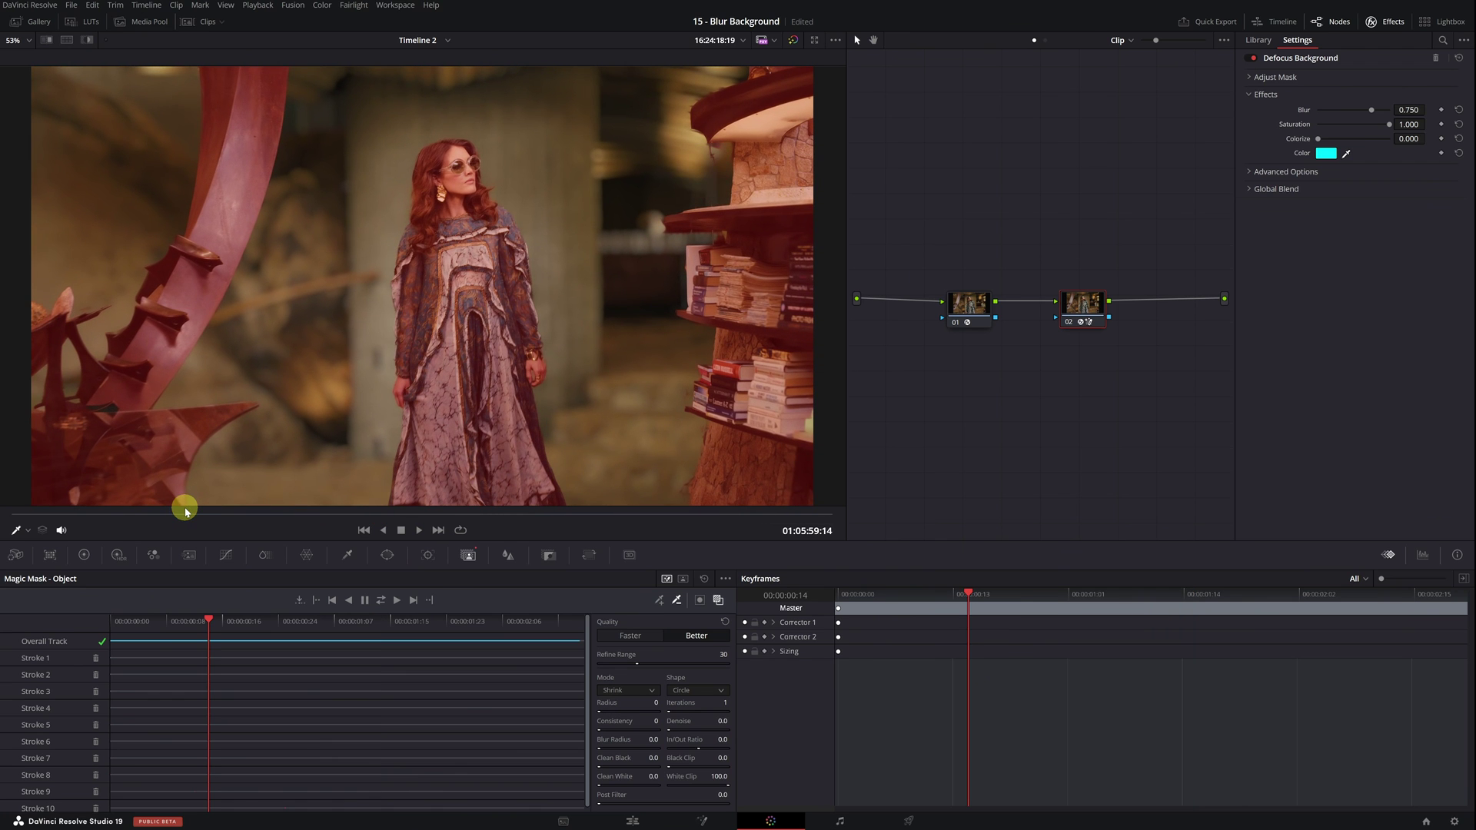
Step: Hide the mask overlay and lower the Defocus Background blur from 0.750 to 0.669
left_click(716, 600)
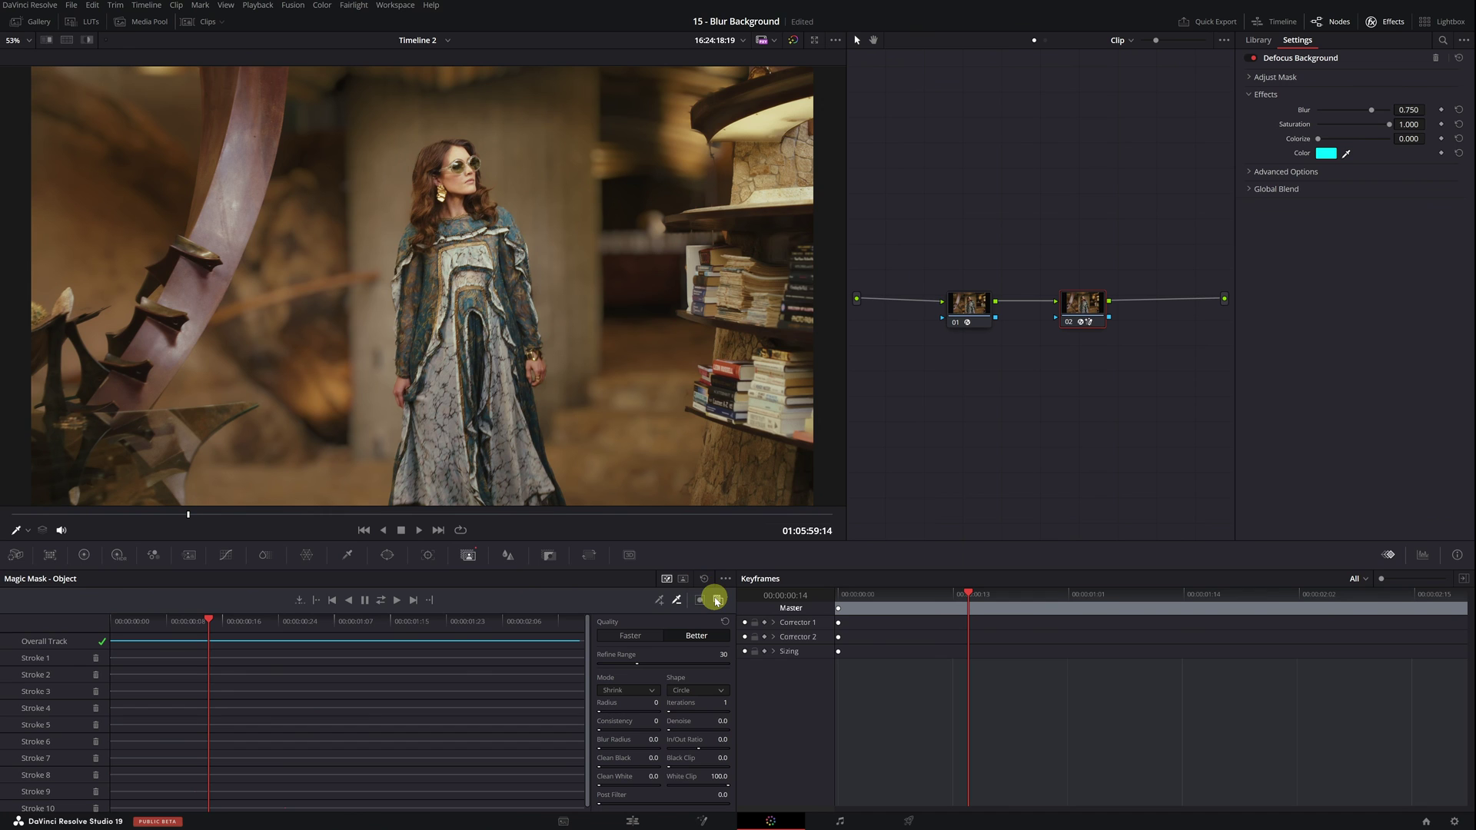
scroll(619, 338, "down", 2)
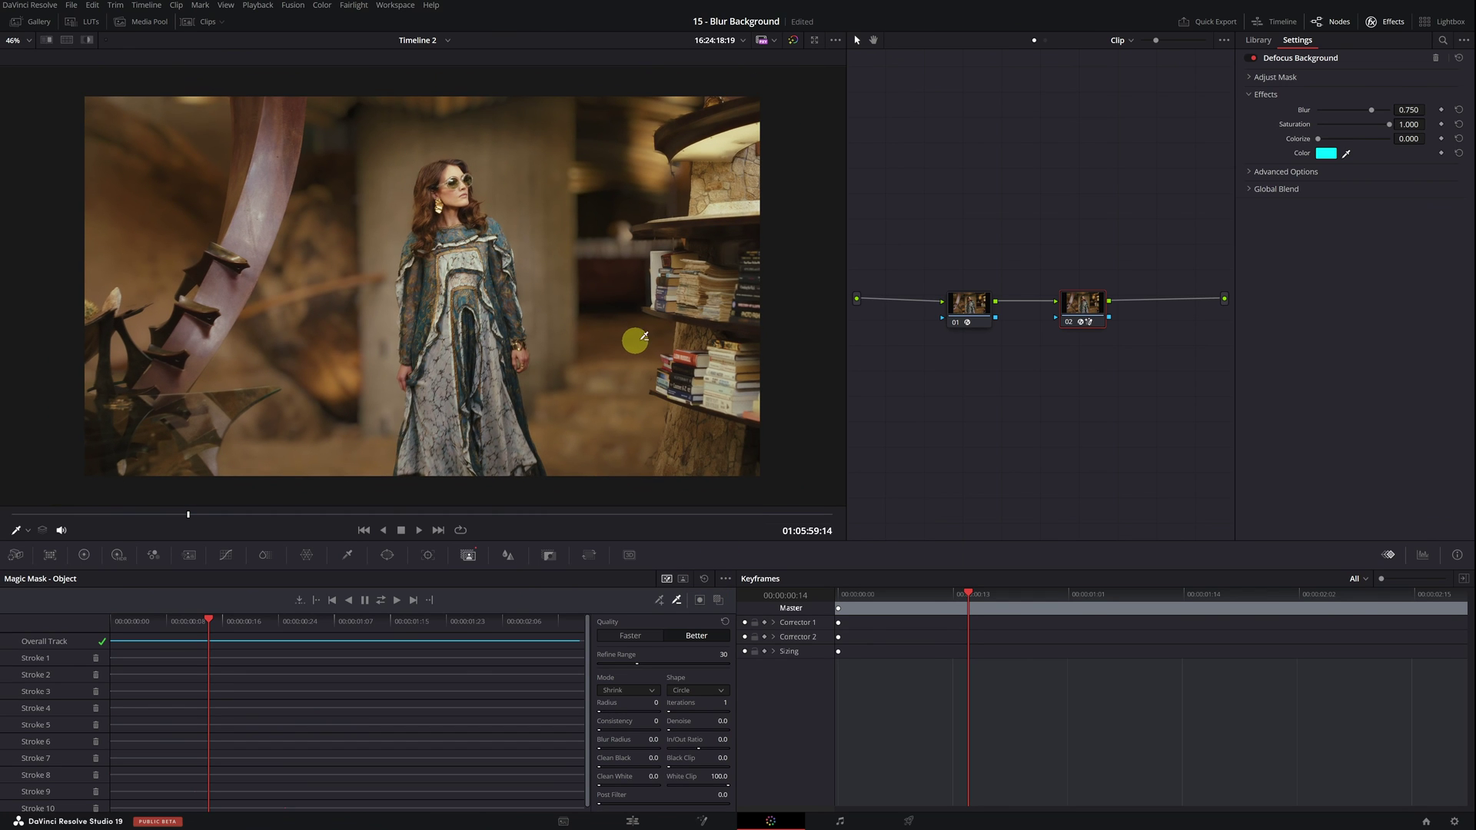
mouse_move(1370, 110)
left_mouse_down()
mouse_move(1348, 112)
mouse_move(1366, 114)
left_mouse_up()
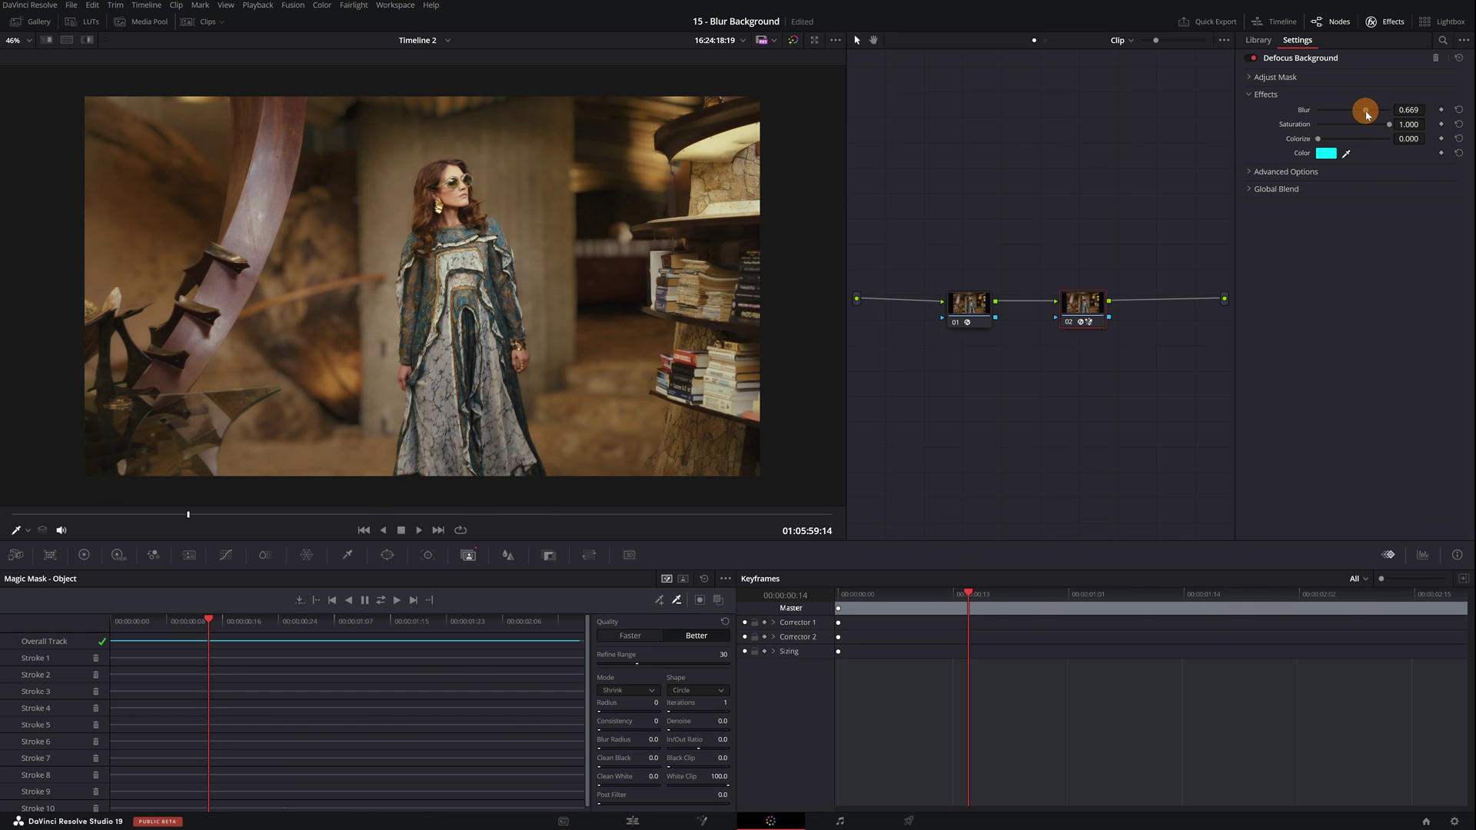